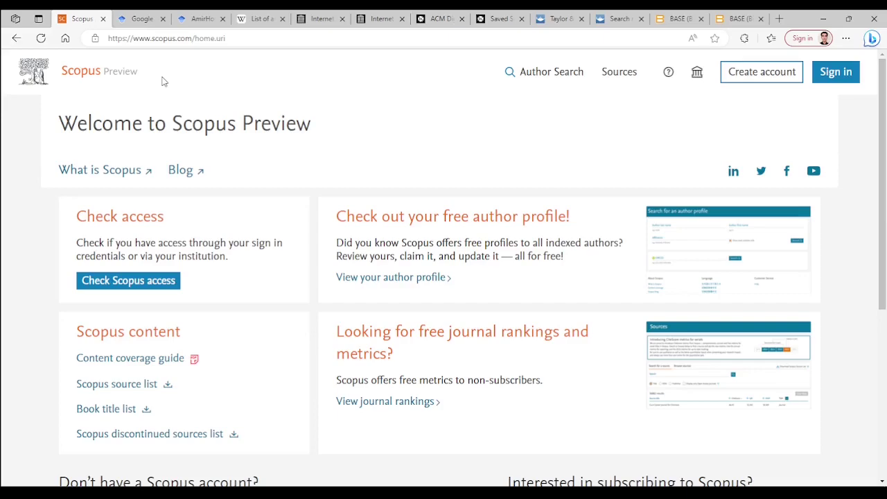
- Close the Scopus preview tab to reveal the Google Scholar home page
left_click(102, 19)
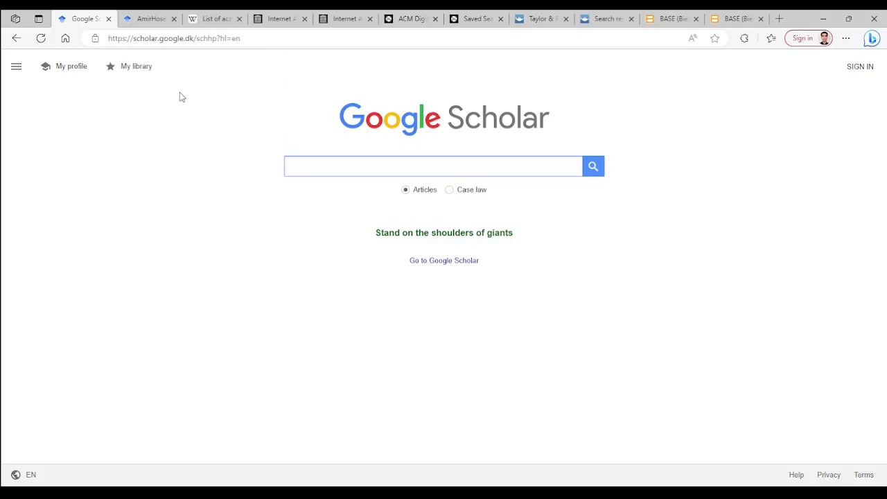
- Close the Scholar home page and open the computer algebra talk's slides PDF in a new tab
left_click(108, 20)
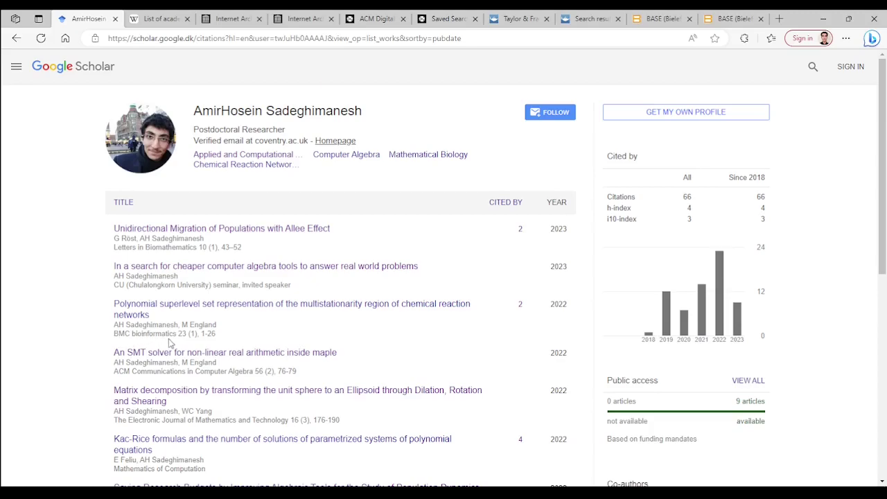
right_click(211, 271)
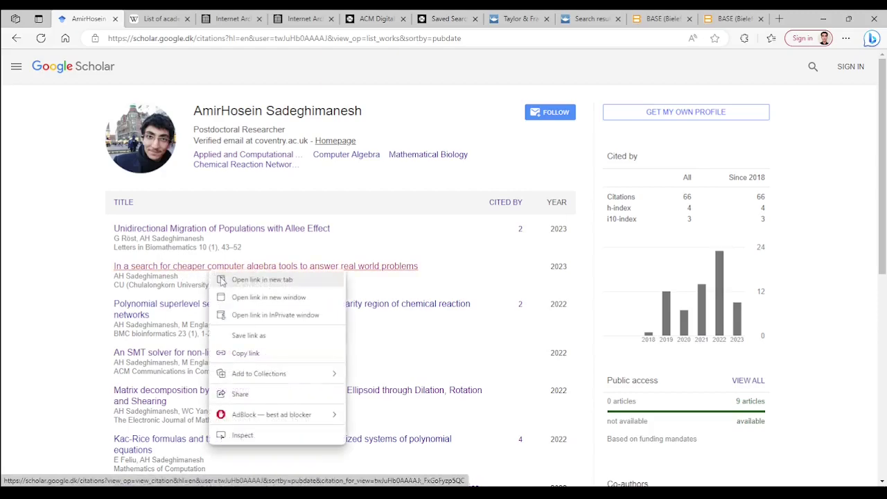
left_click(222, 280)
left_click(139, 19)
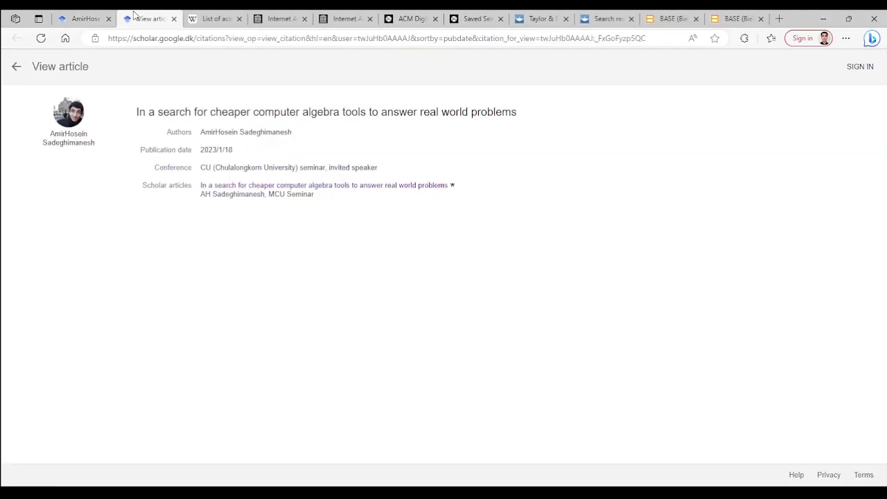
left_click(330, 185)
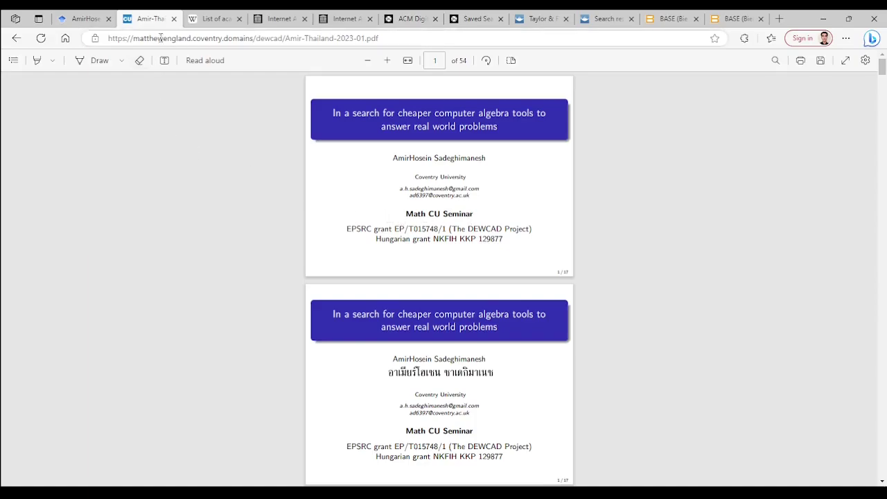
left_click(90, 21)
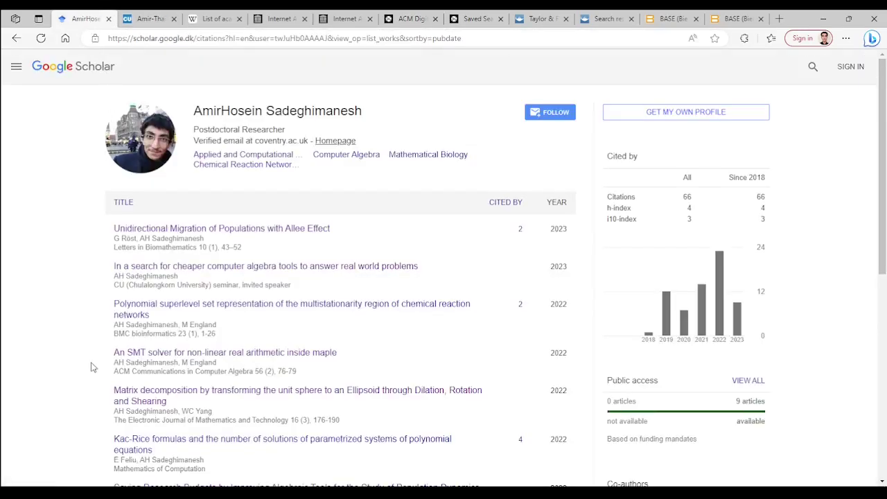
- Open the Saving Research Budgets poster in a new tab, then close the poster and slides tabs
scroll(104, 395, "down", 2)
right_click(126, 428)
left_click(166, 253)
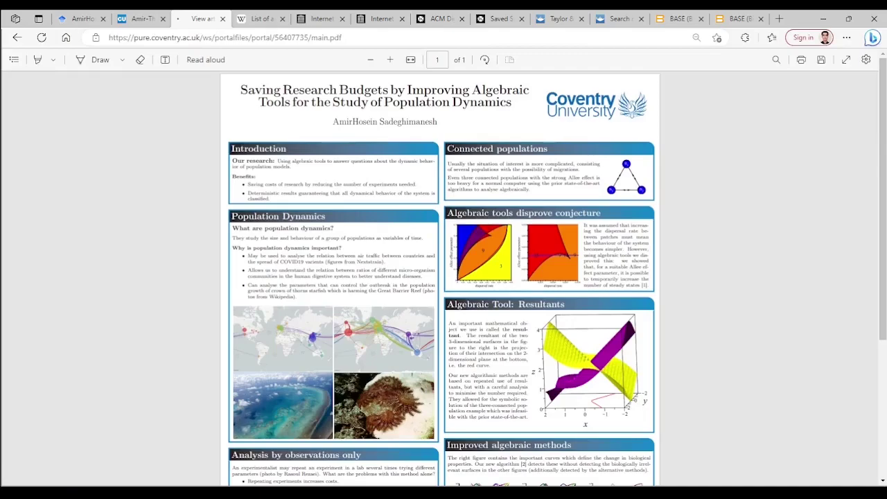
key("alt+Left")
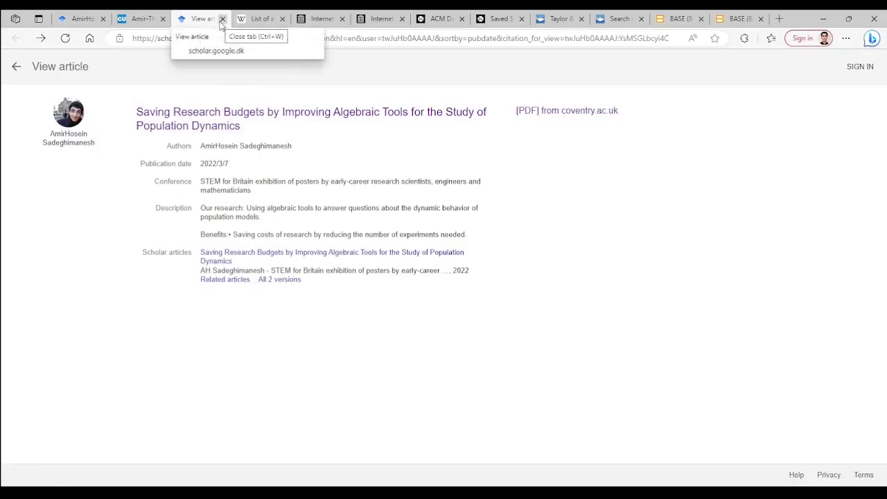
left_click(223, 19)
left_click(163, 19)
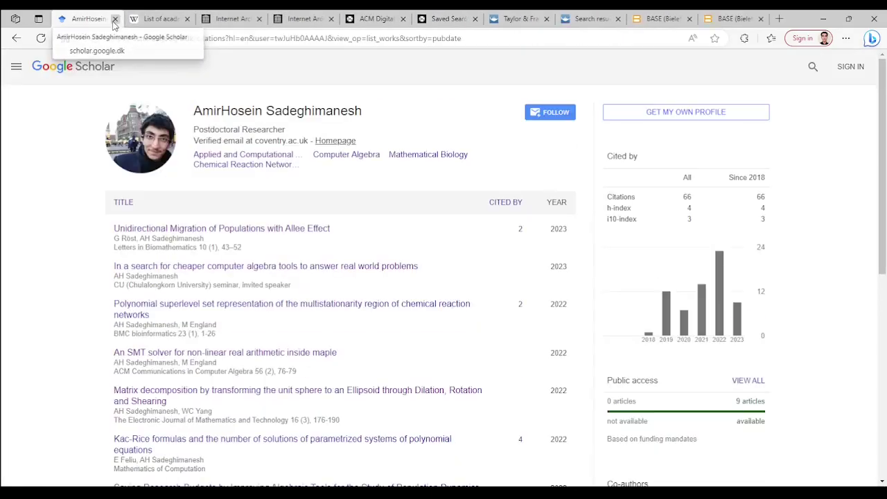
- Close the Scholar profile and scroll through Wikipedia's Full-text aggregators and Metadata services tables
left_click(115, 22)
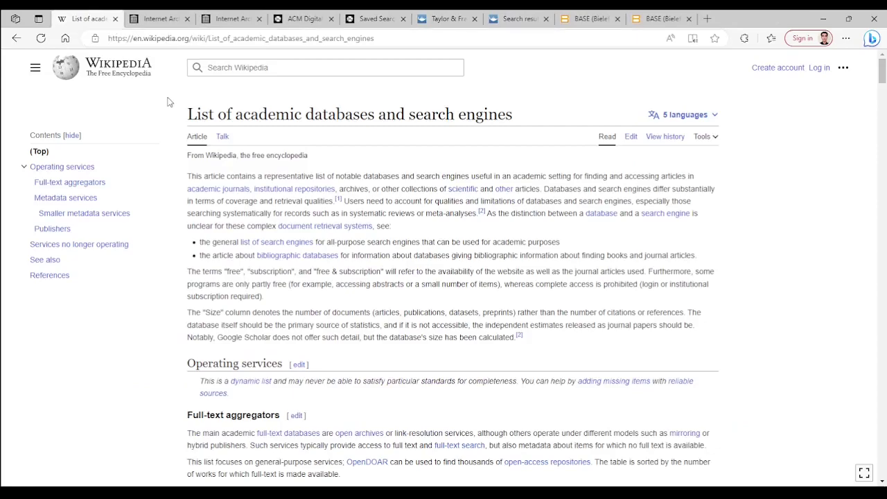
scroll(168, 108, "down", 3)
scroll(168, 107, "down", 2)
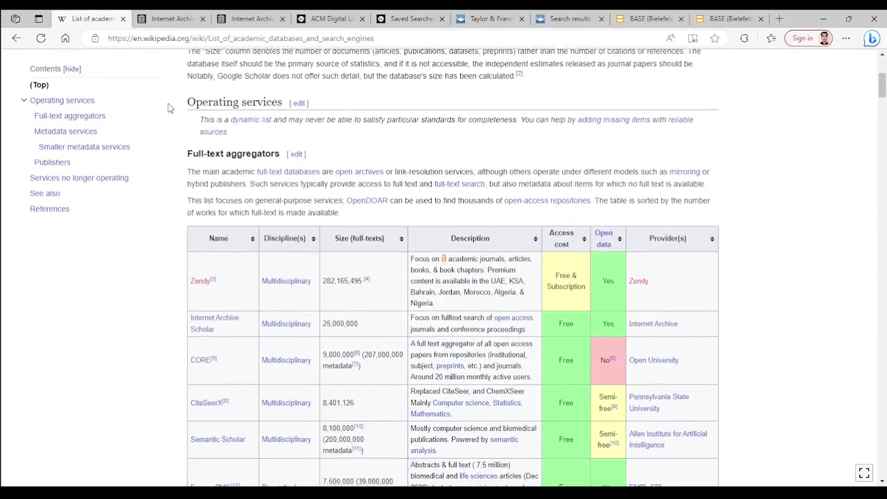
scroll(168, 108, "down", 1)
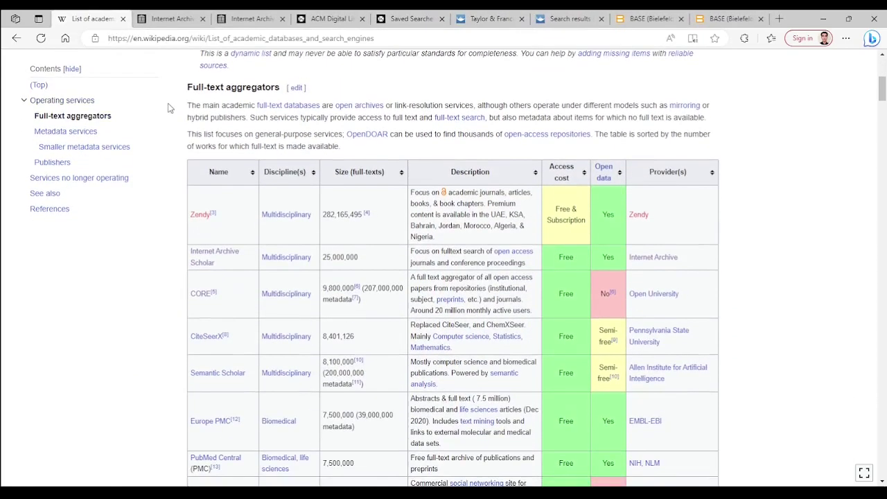
scroll(167, 108, "down", 1)
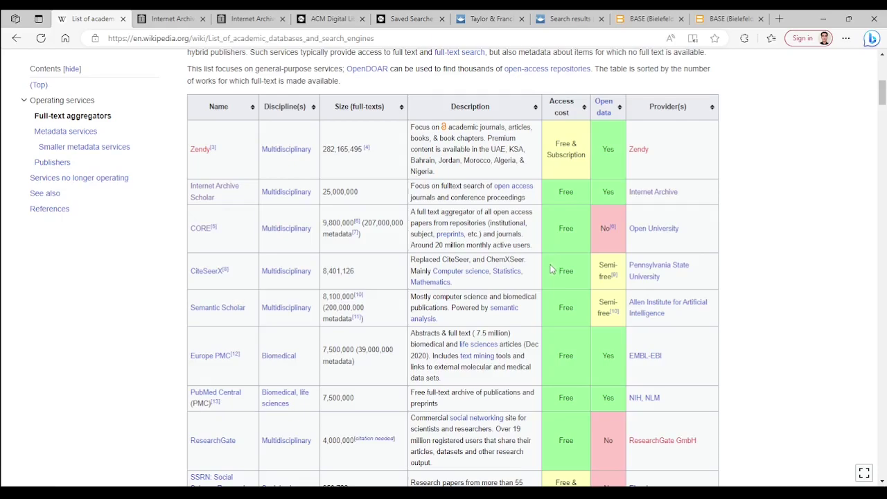
scroll(553, 286, "down", 1)
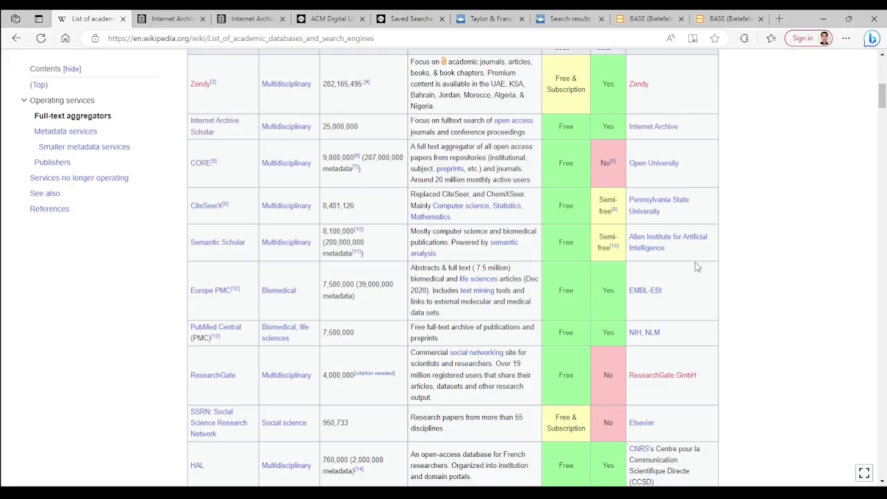
scroll(696, 262, "down", 7)
scroll(167, 235, "down", 8)
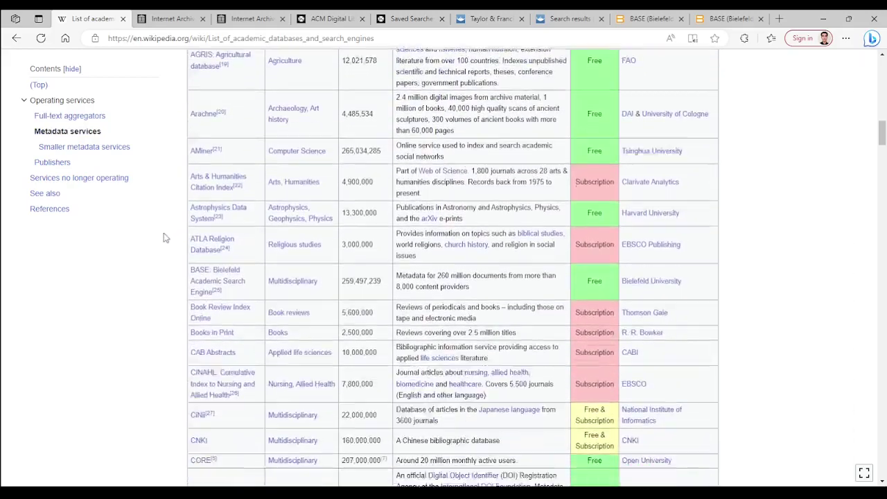
scroll(163, 236, "down", 7)
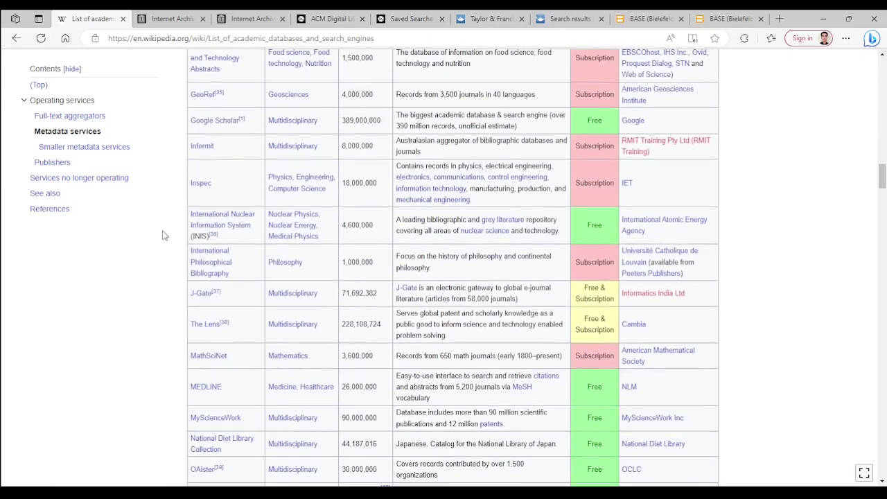
scroll(163, 236, "down", 10)
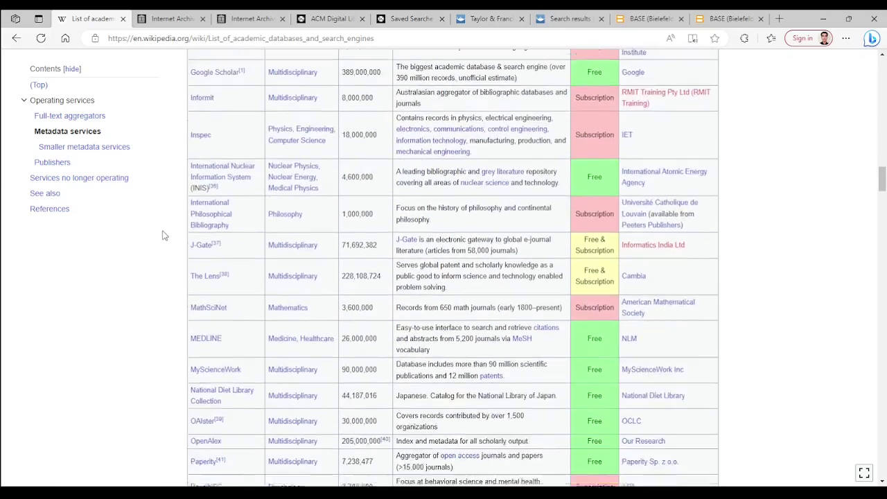
scroll(163, 235, "up", 20)
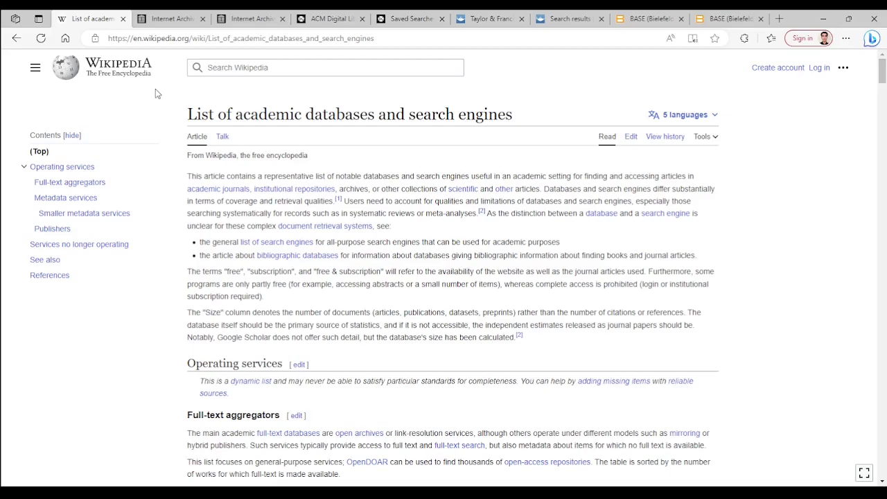
- Close Wikipedia, read the Scholar User Guide's query syntax, then return to the home search box
left_click(123, 18)
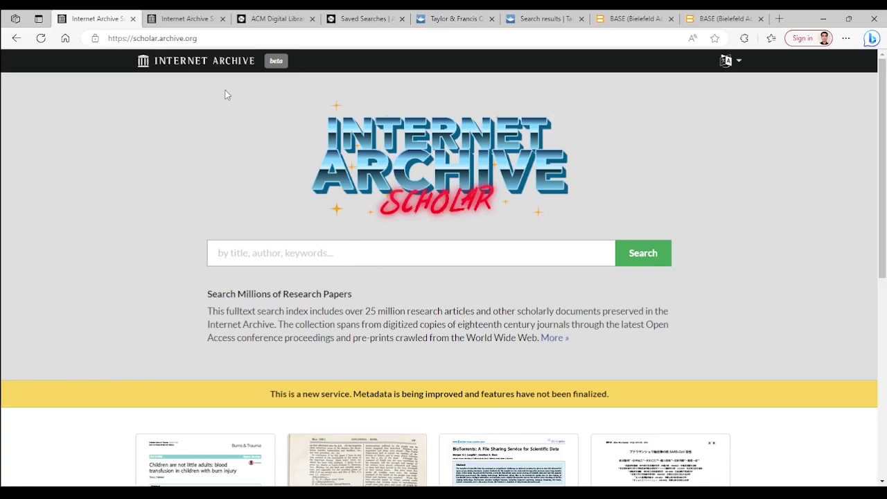
key("ctrl+Tab")
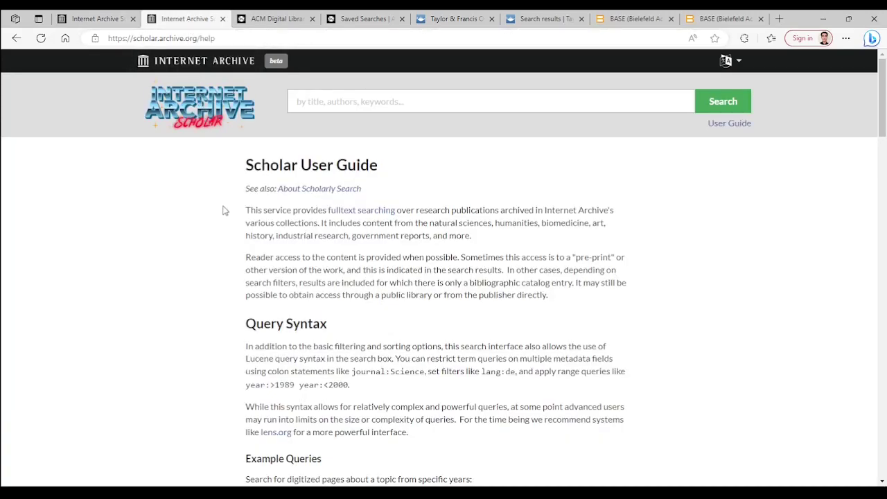
scroll(224, 215, "down", 2)
scroll(225, 215, "down", 4)
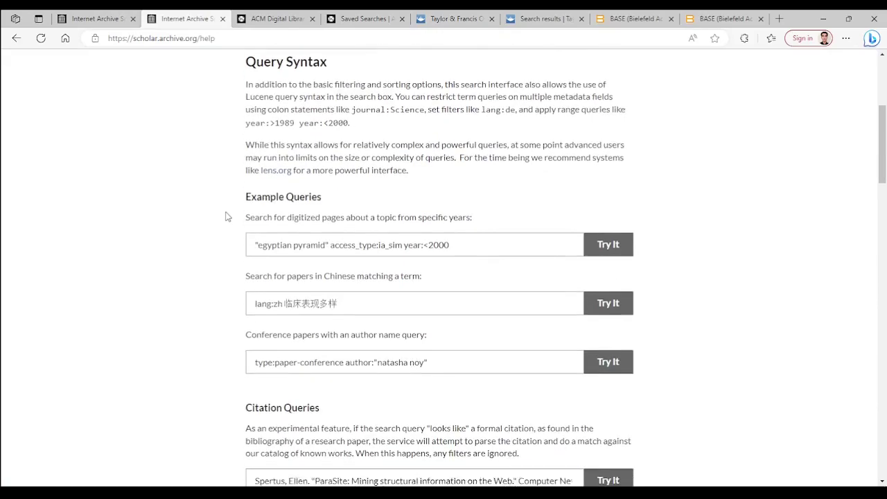
scroll(225, 217, "down", 2)
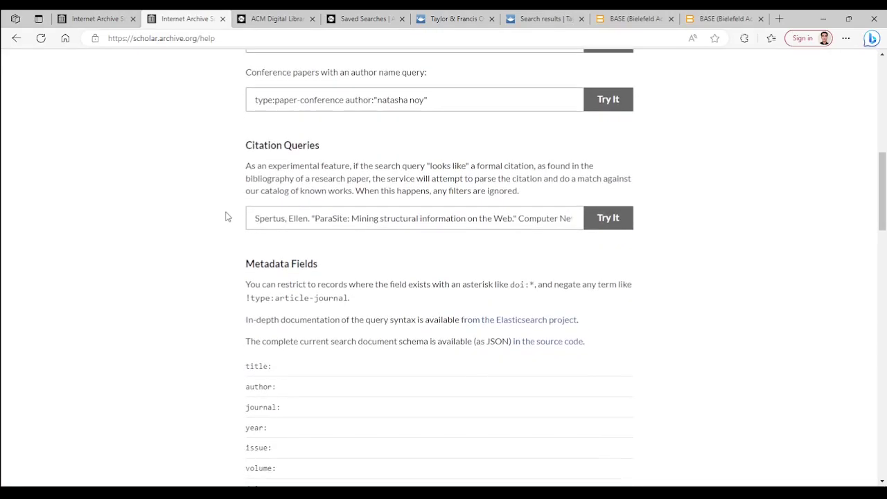
scroll(225, 217, "down", 11)
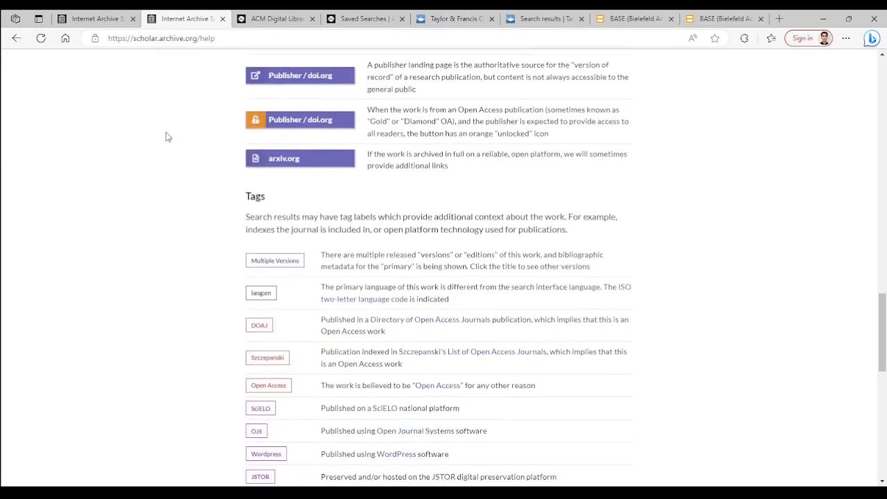
left_click(98, 19)
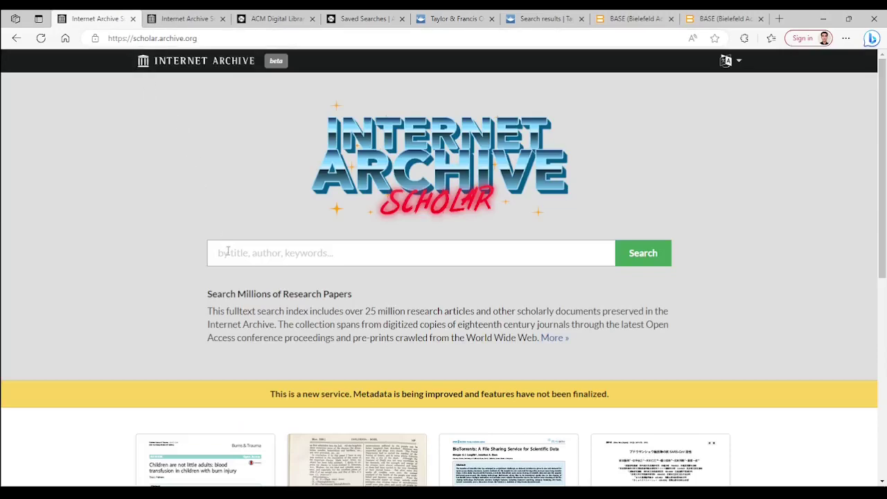
left_click(233, 254)
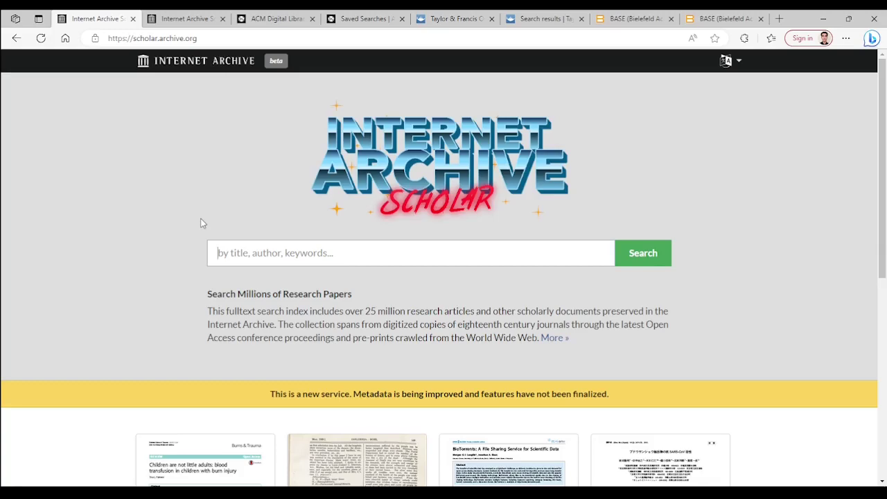
- Search for "hypergraph colouring" year:>1989 type:article-journal, returning 56 hits
type("hyperg")
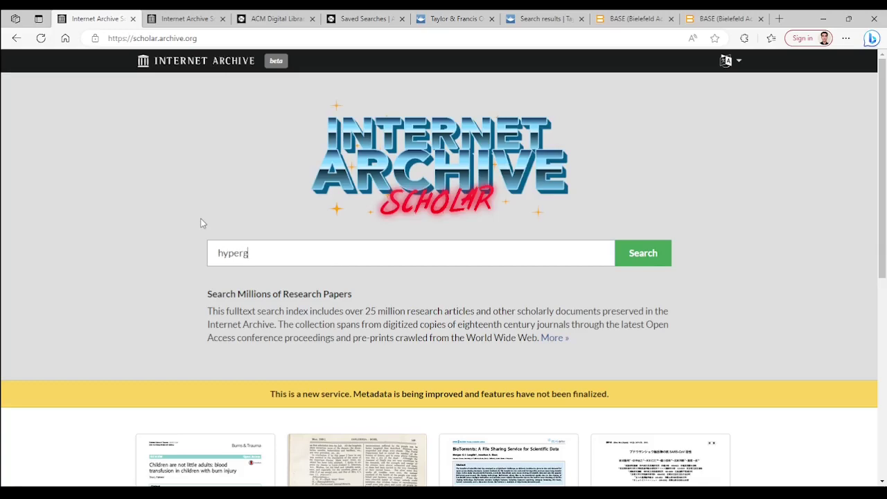
type("raph colouring")
type("\"")
key("Home")
type("\"")
key("End")
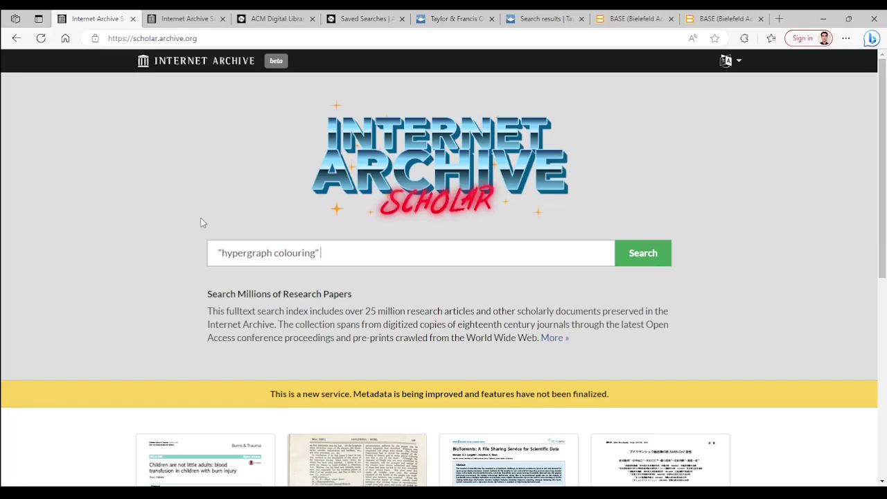
type("year:>1989")
type("type:articl")
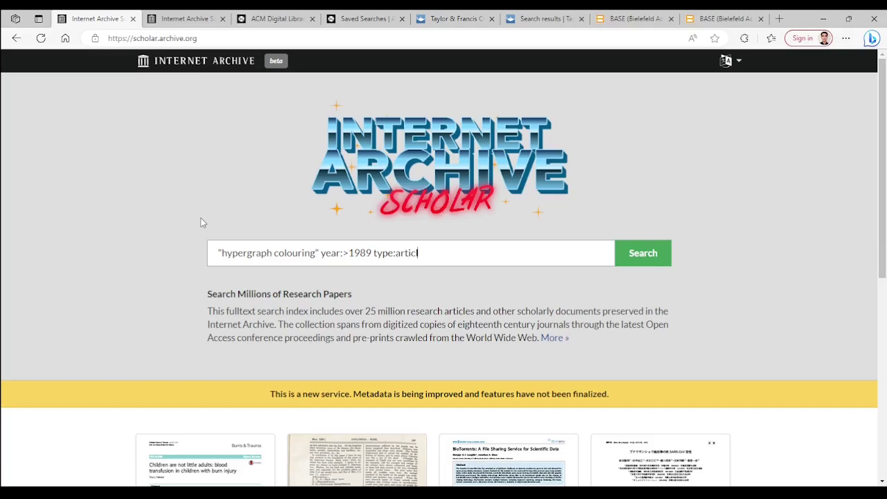
type("e-journal")
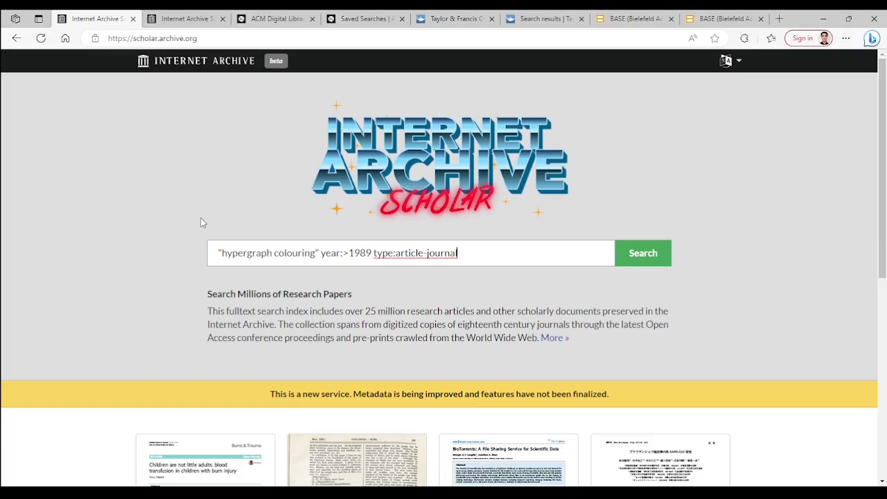
key("Return")
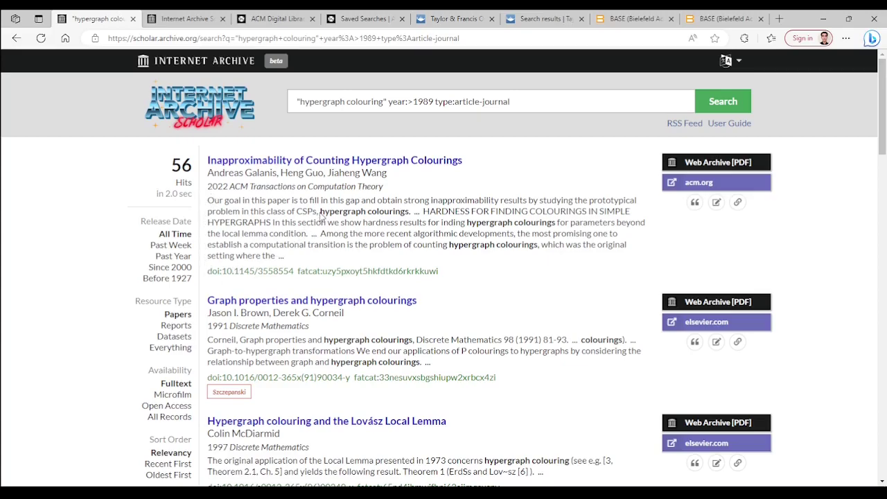
- Add "biology" after the quoted phrase and rerun the search
left_click_drag(320, 211, 410, 215)
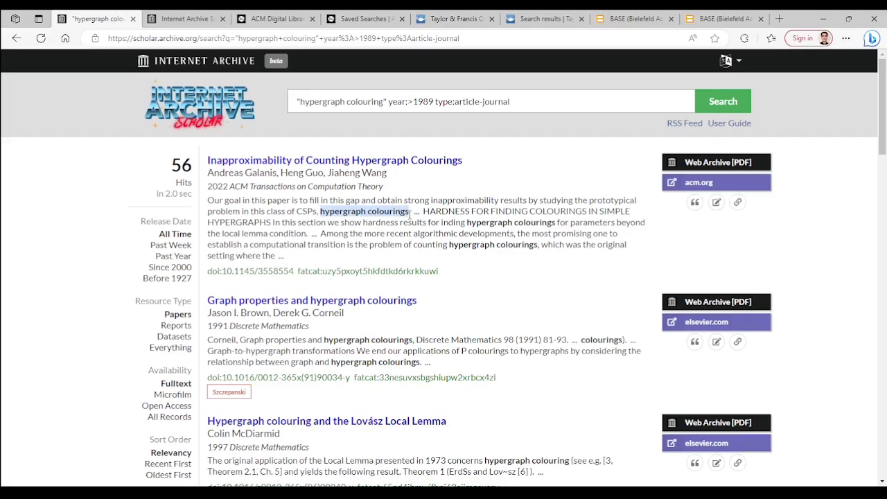
left_click(524, 188)
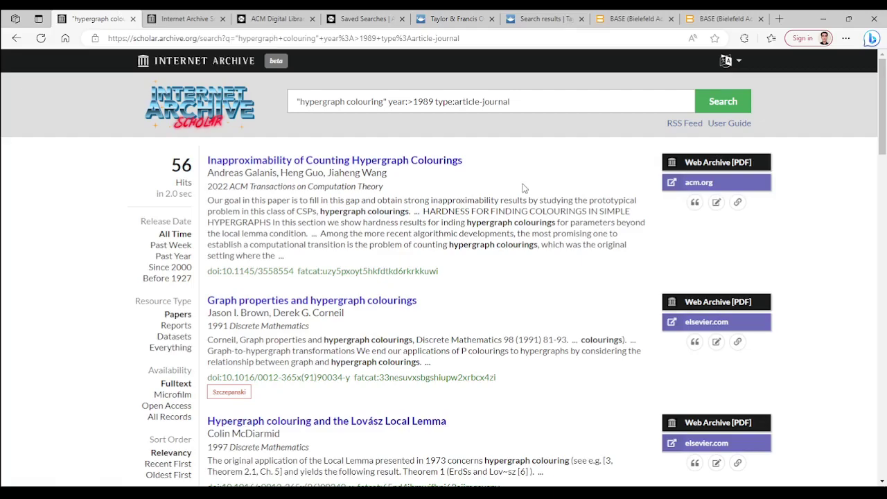
mouse_move(728, 171)
left_click(387, 102)
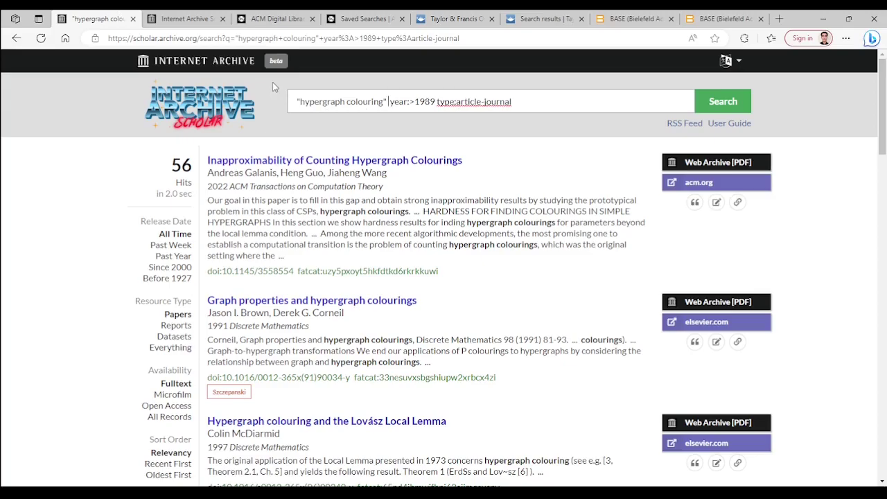
type("\"biolo")
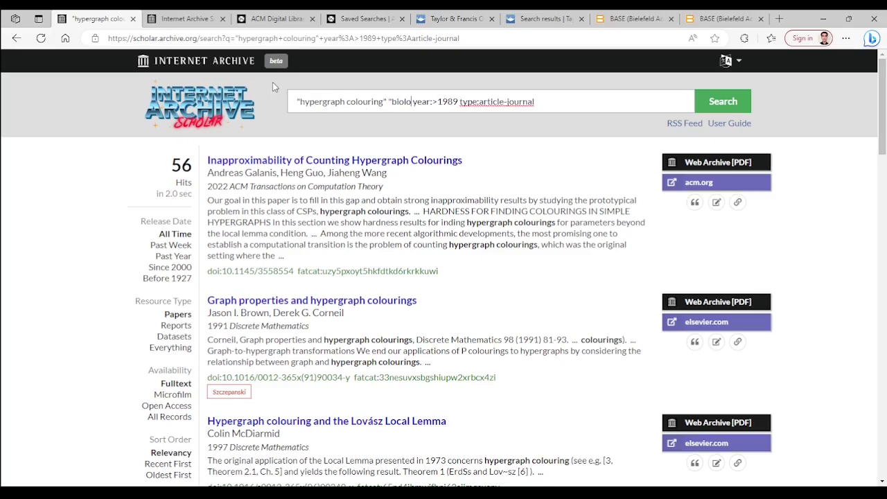
type("gy\"")
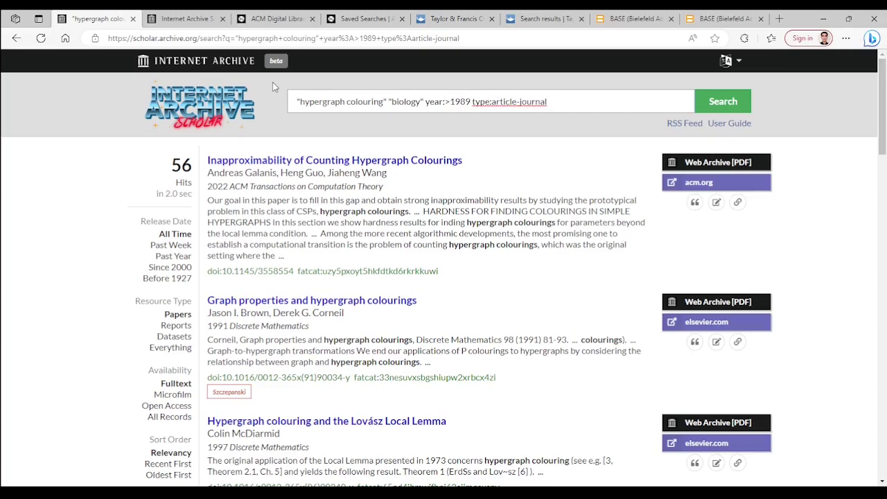
key("Return")
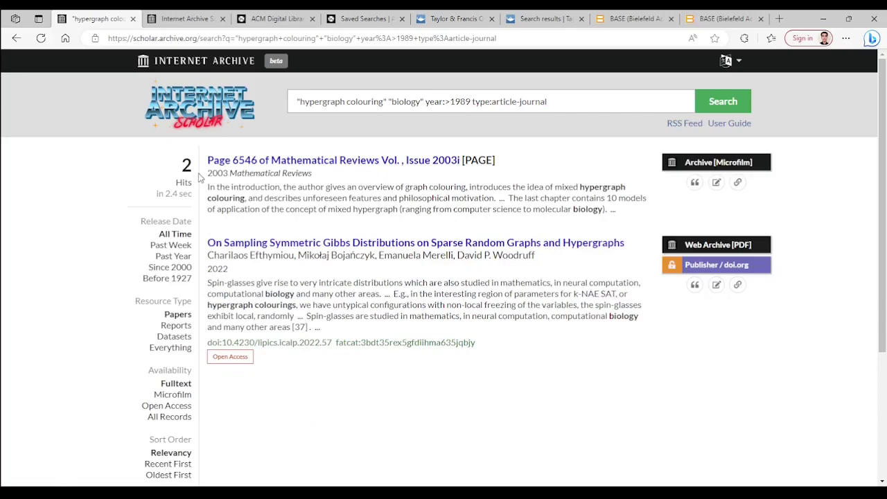
- Negate the term to !"biology" and search again, leaving 54 hits
left_click(389, 102)
type("!")
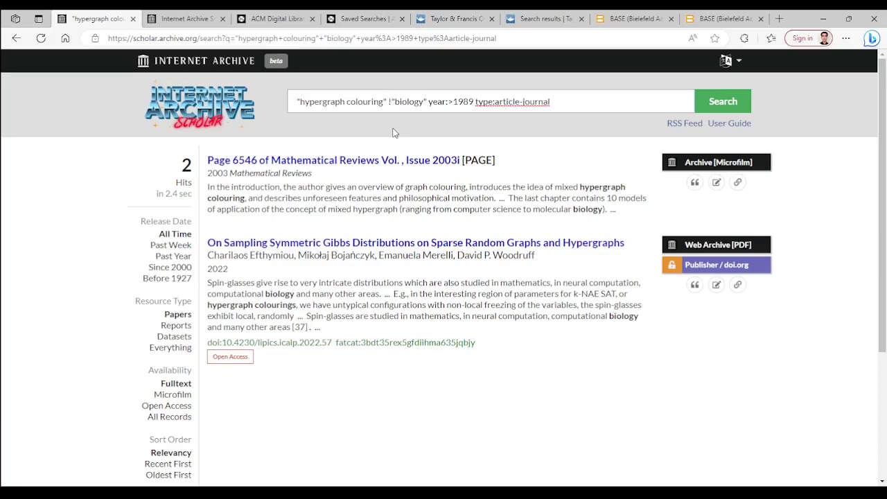
left_click(725, 104)
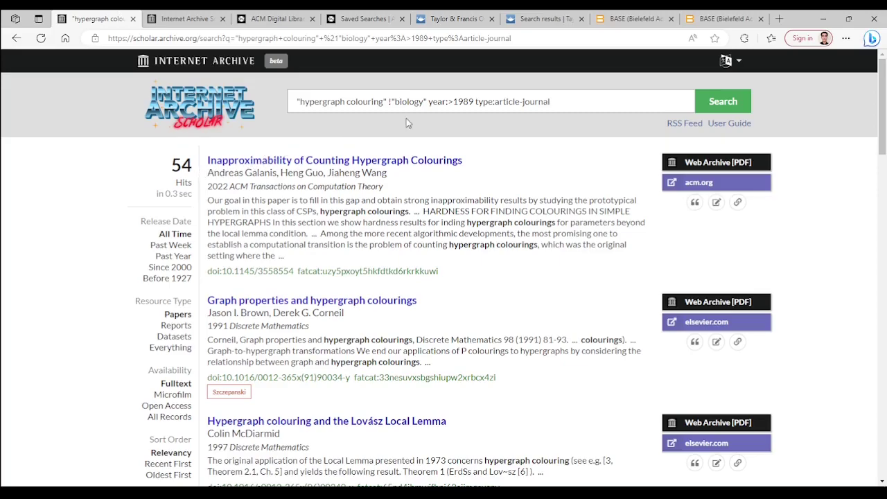
- Drop !"biology", change colouring to coloring for 274 hits, then close the results tab
left_click(428, 102)
key("BackSpace")
key("BackSpace")
key("BackSpace")
key("BackSpace")
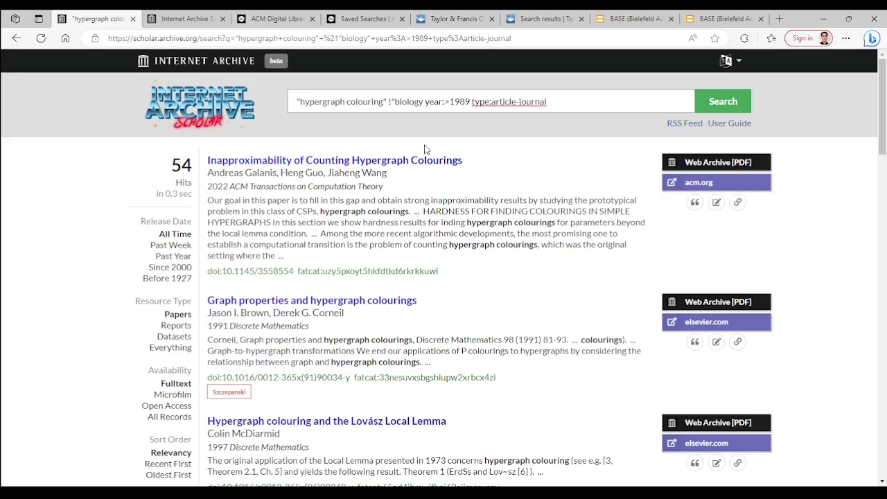
key("BackSpace")
key("BackSpace")
key("BackSpace")
key("BackSpace")
key("BackSpace")
key("BackSpace")
key("BackSpace")
key("BackSpace")
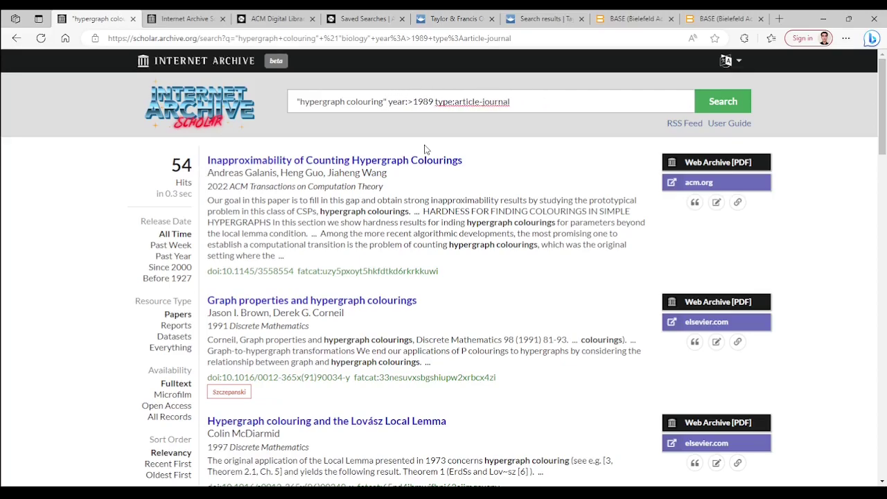
key("Left")
key("Left")
key("Left")
key("Left")
key("BackSpace")
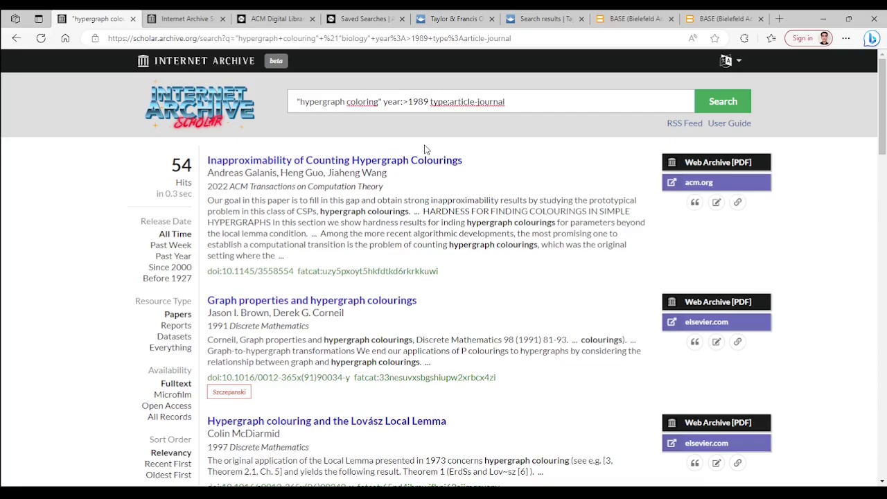
key("Return")
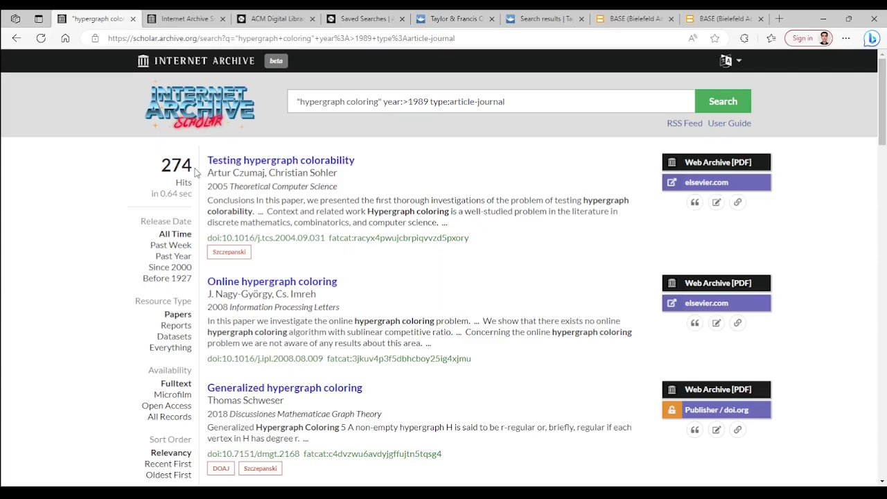
left_click(133, 19)
- Run an ACM advanced search for "hypergraph colouring" AND "biology", finding one 2021 TCBB article
left_click(133, 19)
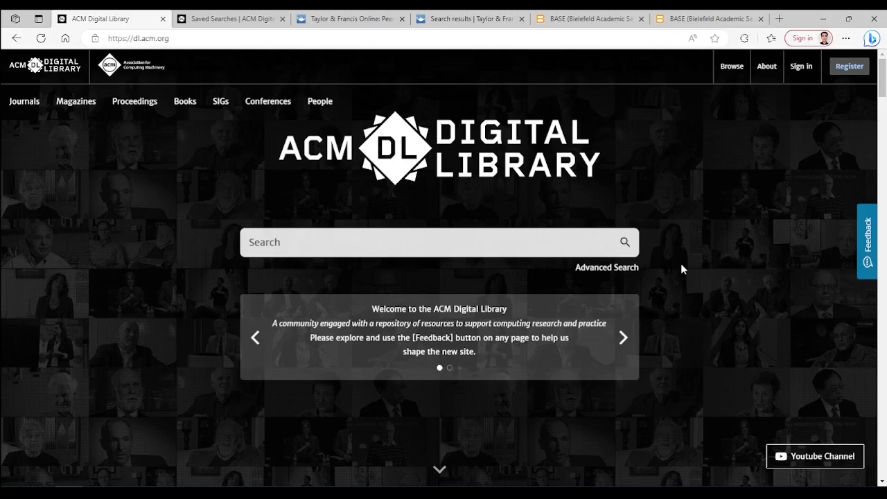
left_click(613, 269)
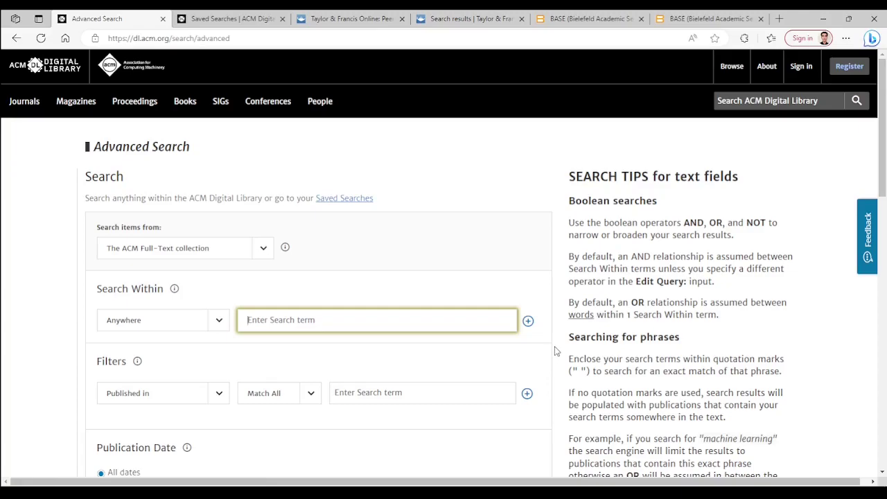
type("\"hypergraph colouring\" AND \"biology")
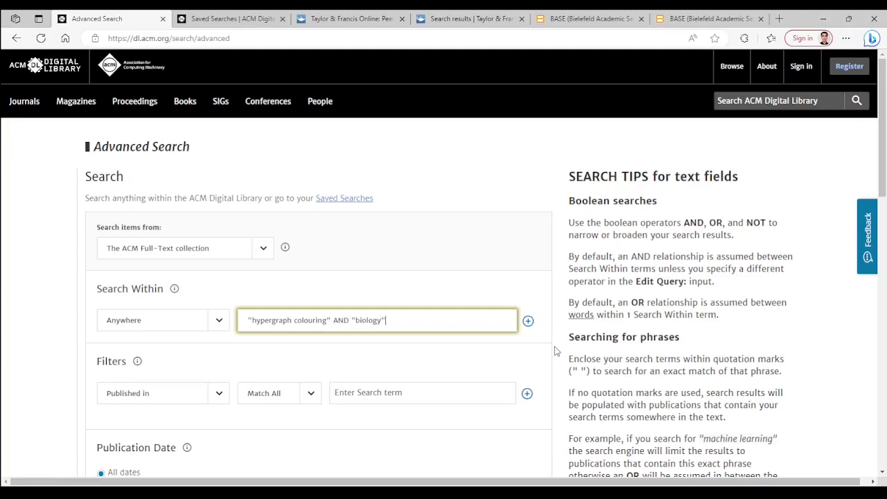
key("Return")
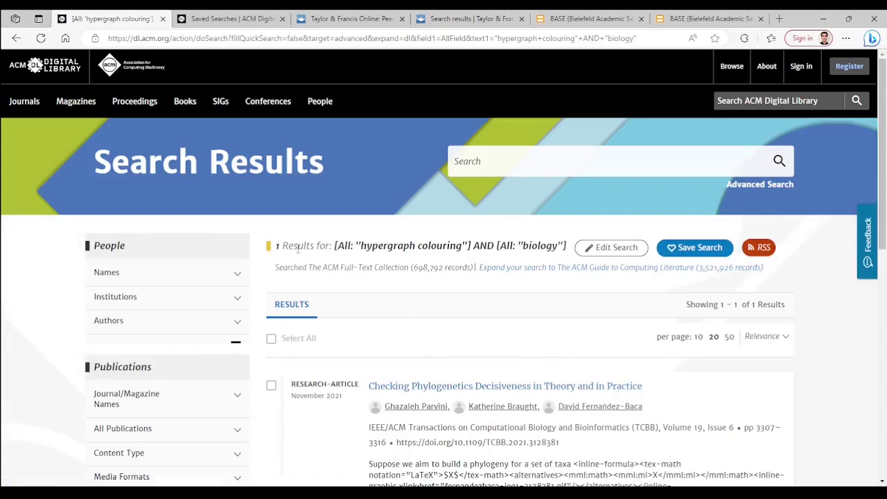
scroll(303, 333, "down", 2)
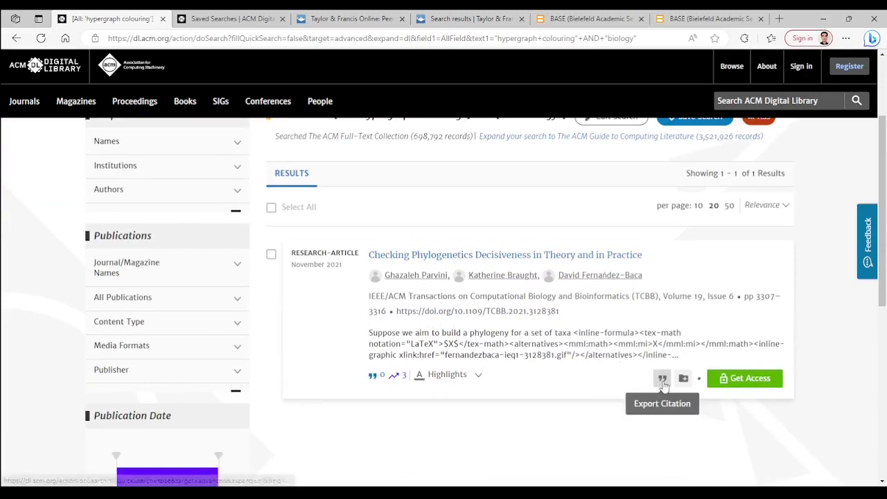
scroll(514, 379, "up", 1)
scroll(514, 379, "up", 2)
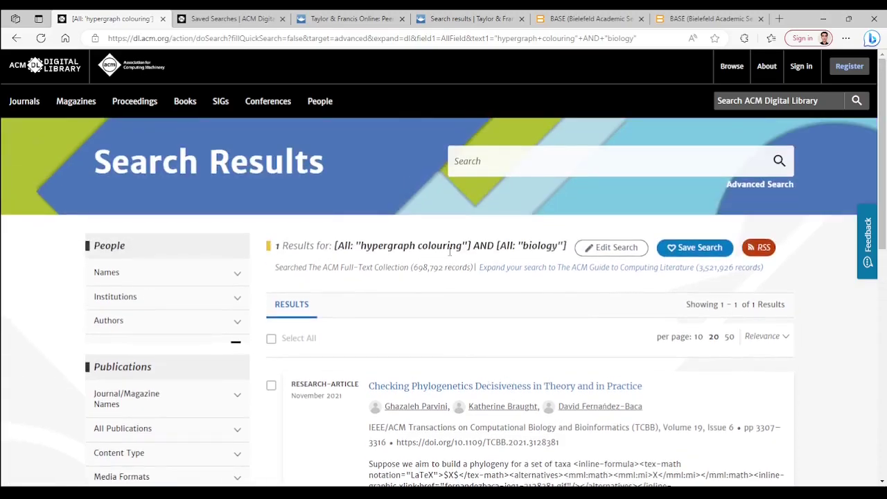
- Quick-search ACM for "hypergraph colouring" (83 results), then view the Saved Searches page
left_click(496, 164)
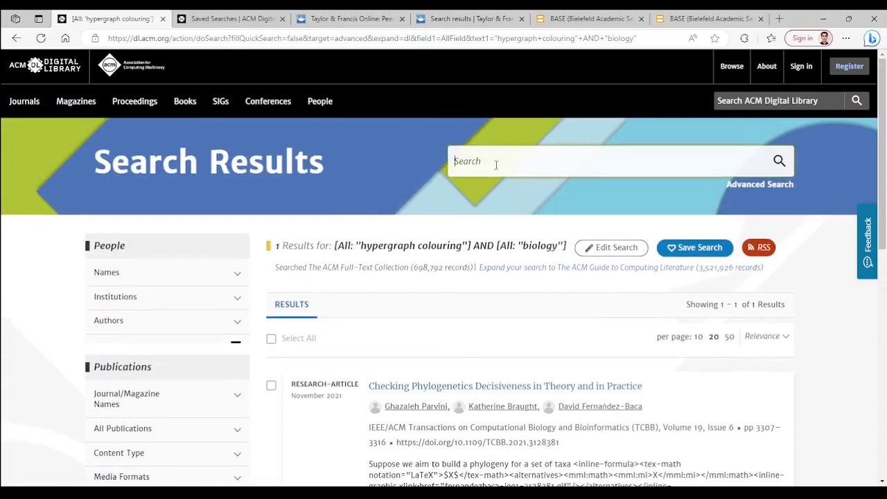
type("\"h")
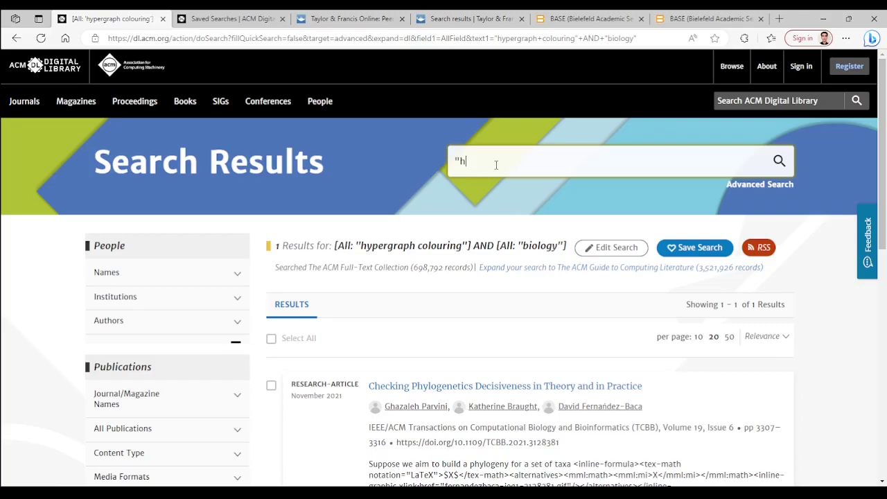
type("ypergraph ")
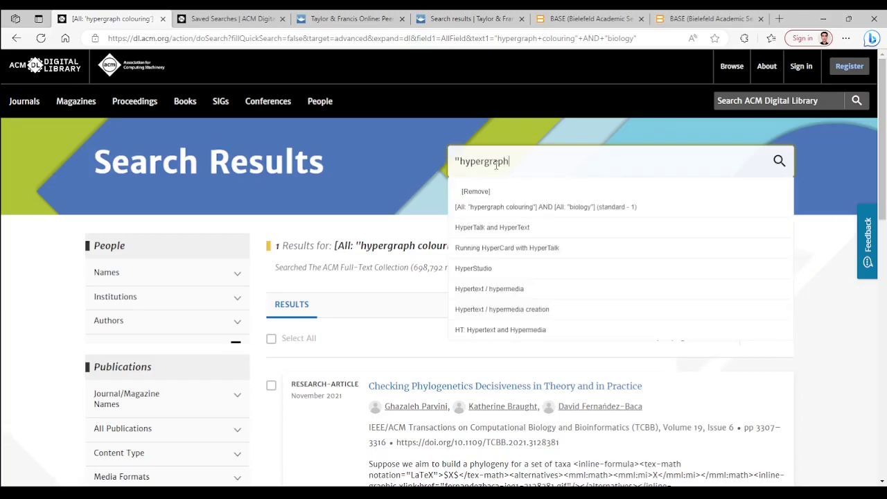
type("colouring\"")
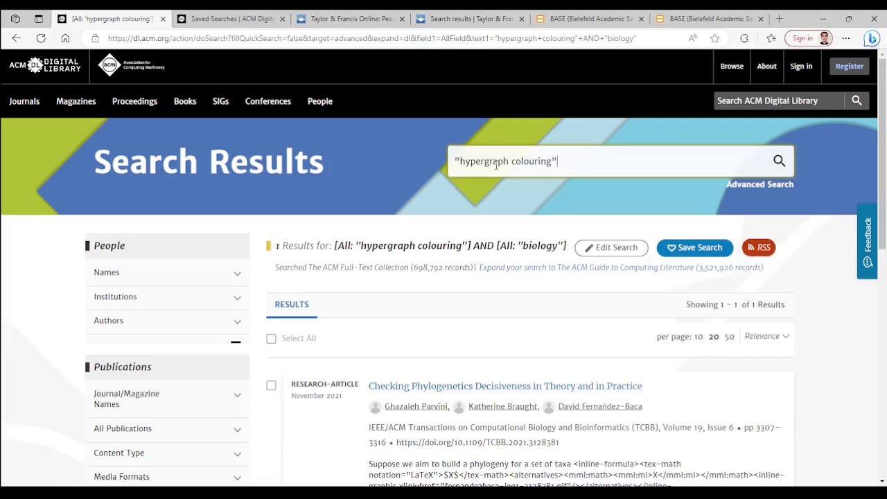
key("Return")
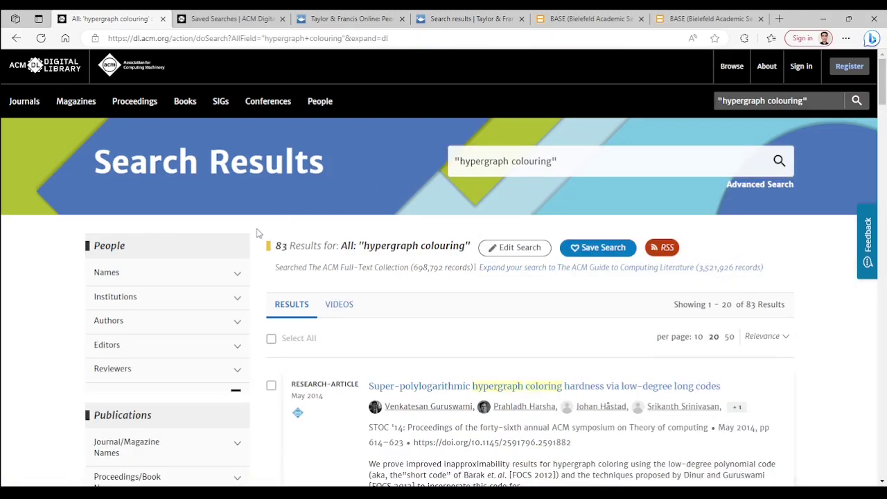
scroll(262, 258, "down", 8)
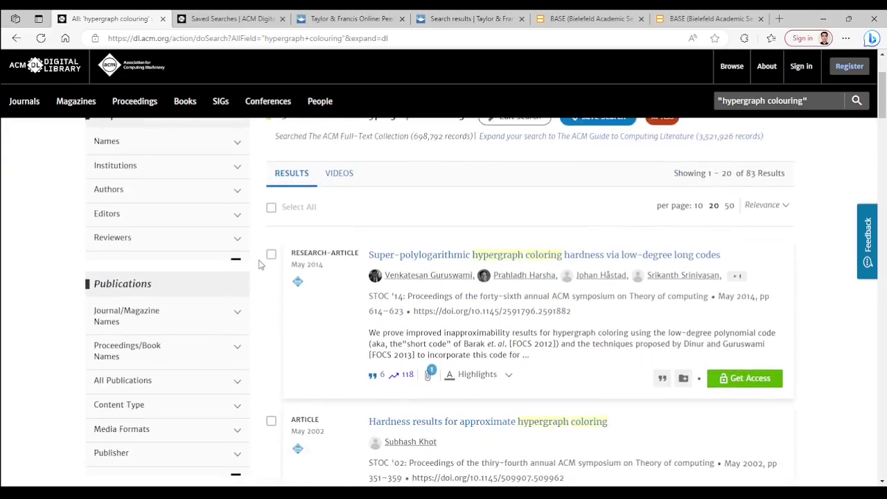
scroll(257, 266, "down", 2)
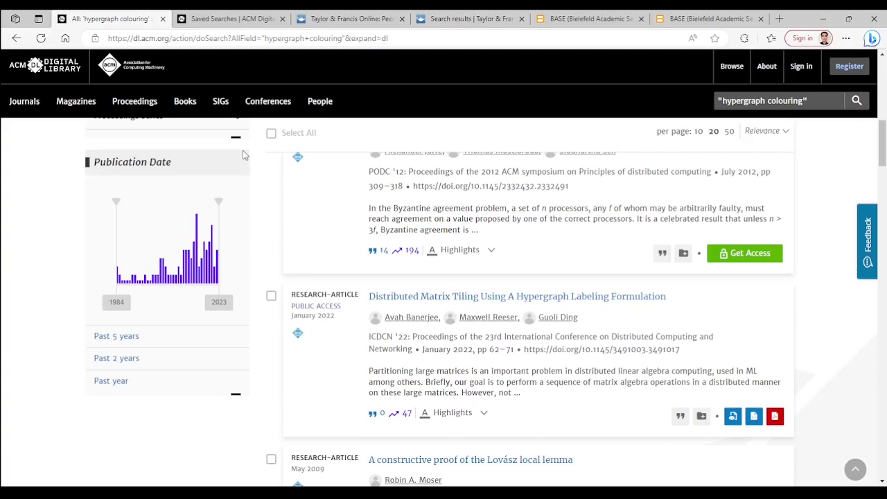
left_click(228, 20)
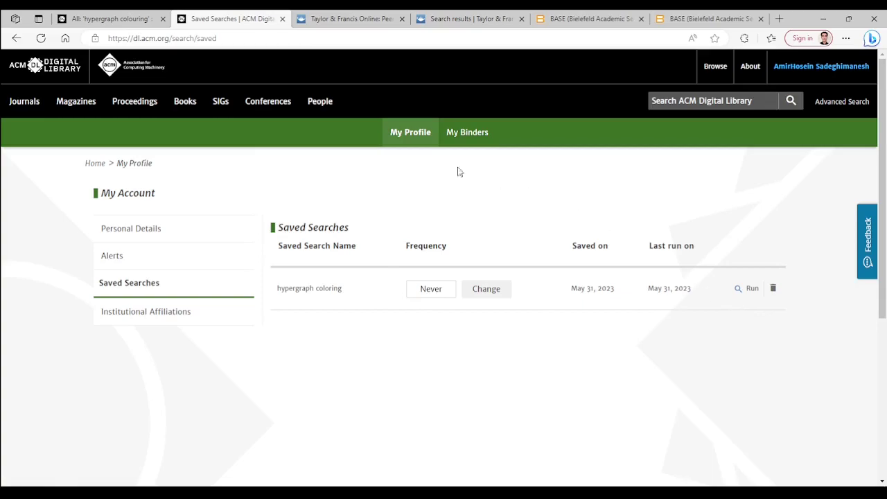
- Close the ACM saved searches and results tabs and open Taylor & Francis Advanced search
left_click(282, 18)
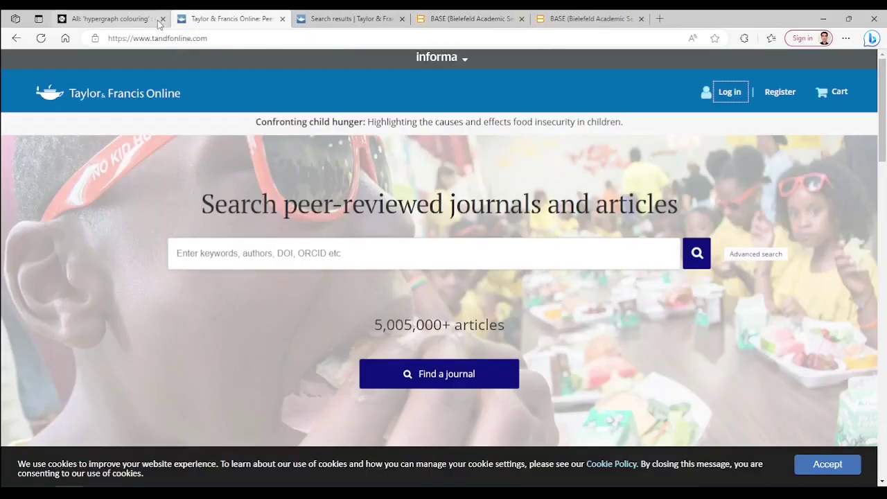
left_click(162, 19)
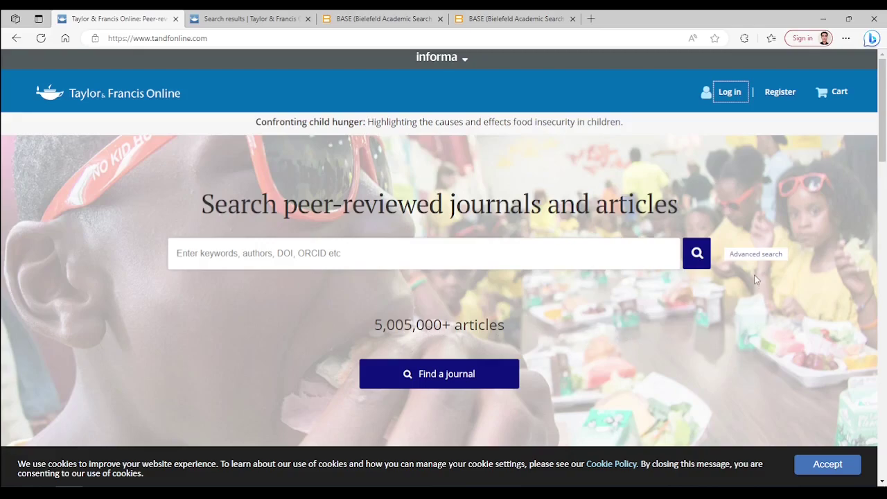
left_click(755, 255)
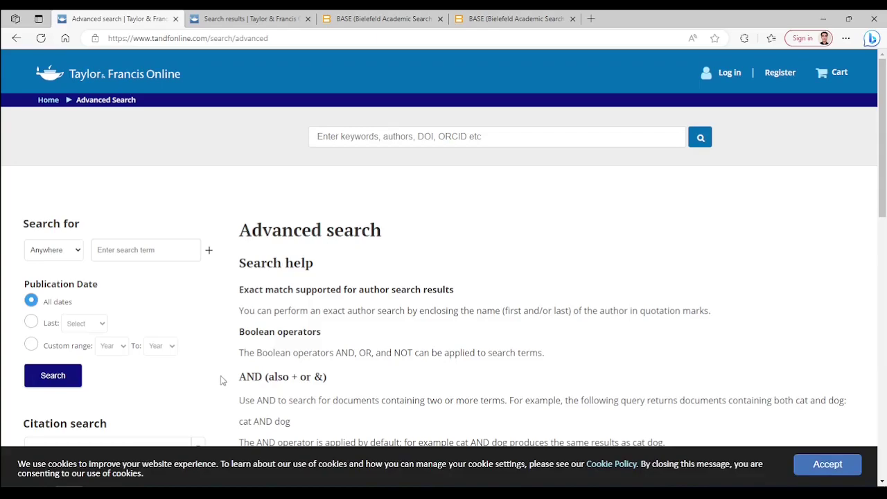
- Browse the Citation search Journal list, close it, and scroll back up to Search for
scroll(219, 360, "down", 3)
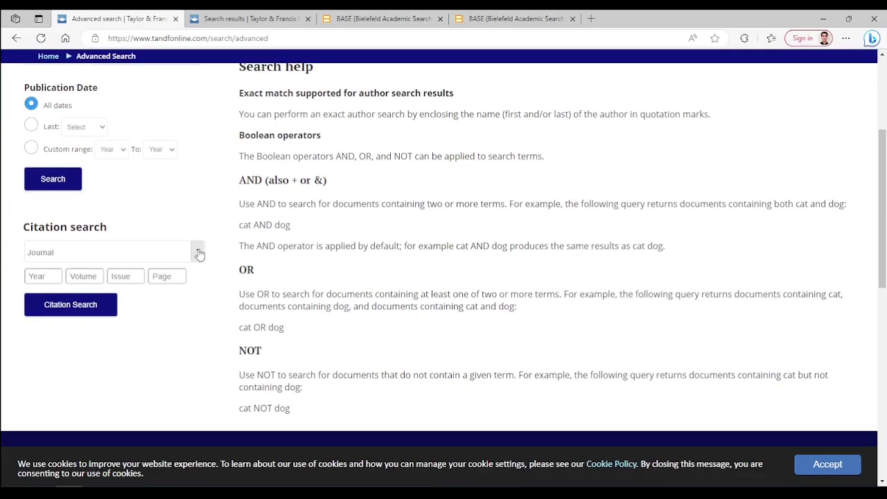
left_click(199, 253)
scroll(147, 329, "down", 5)
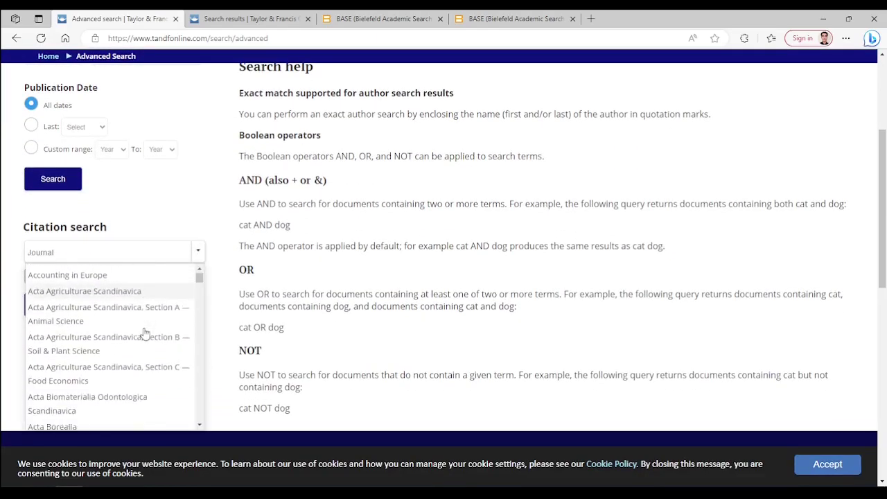
left_click(200, 220)
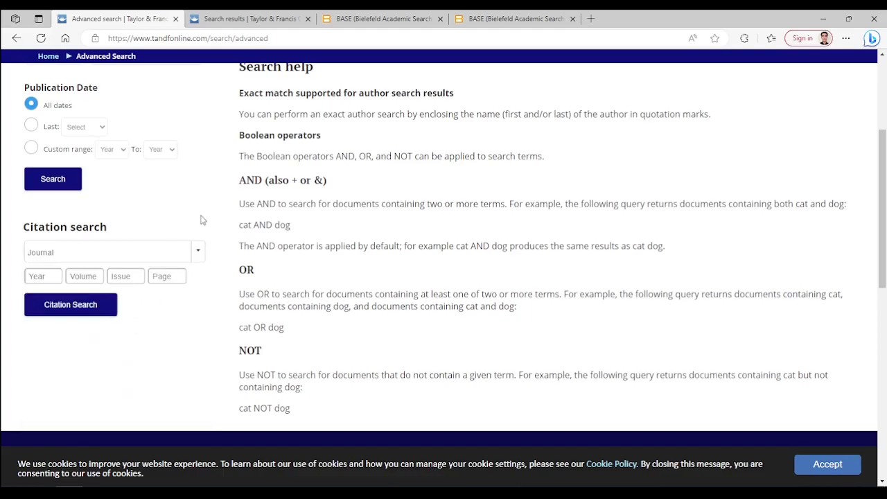
scroll(218, 229, "up", 2)
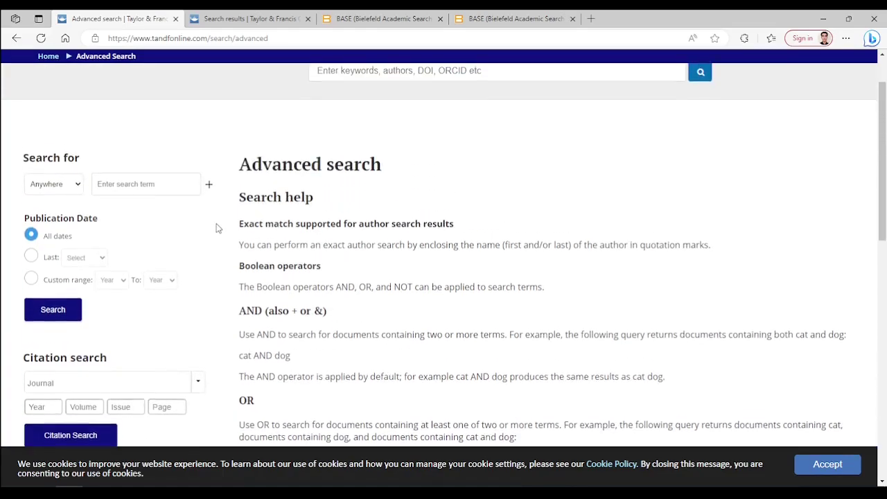
- Search all fields of Taylor & Francis Online for 'hypergraph coloring'
left_click(143, 187)
scroll(160, 195, "up", 1)
type("hypergr")
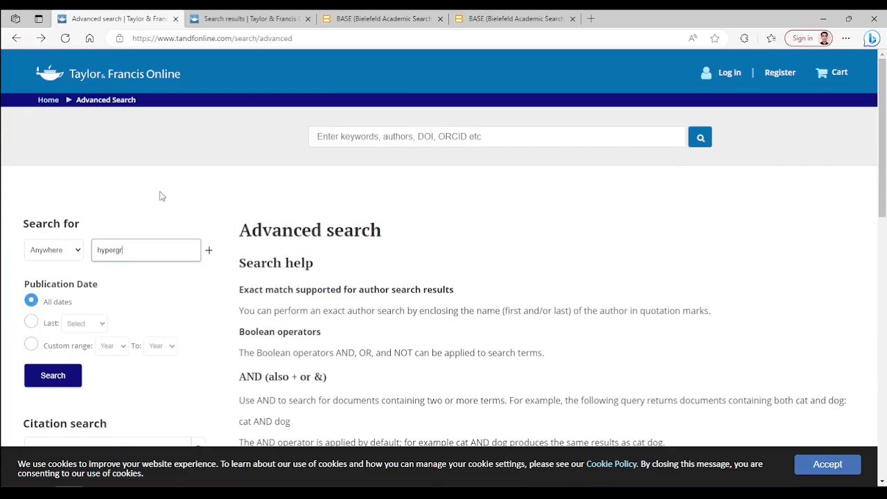
type("aph coloring")
key("Return")
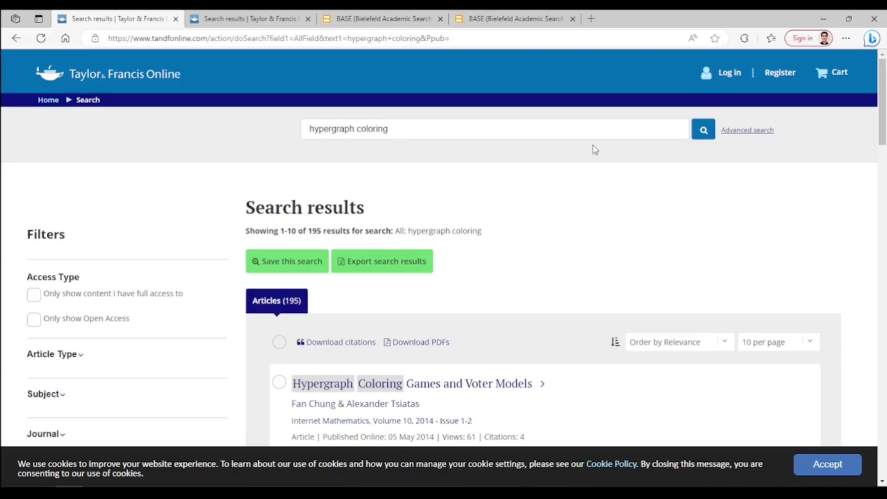
- Pin the Zotero Connector extension to the browser toolbar
left_click(744, 38)
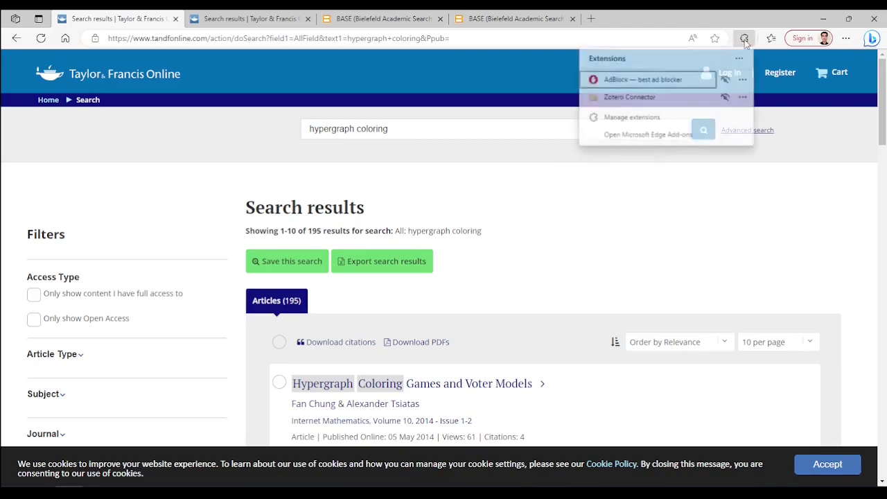
left_click(726, 97)
left_click(721, 195)
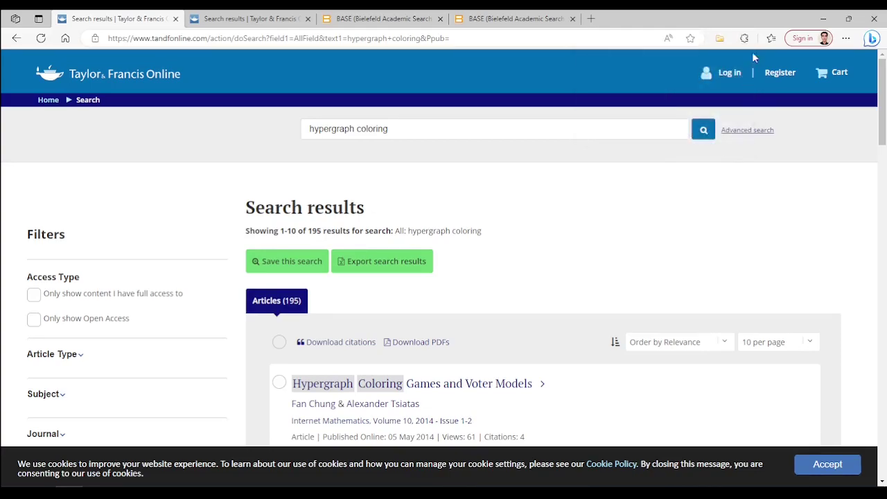
- Try the Zotero item selector on the ten results, then close it without importing
left_click(722, 39)
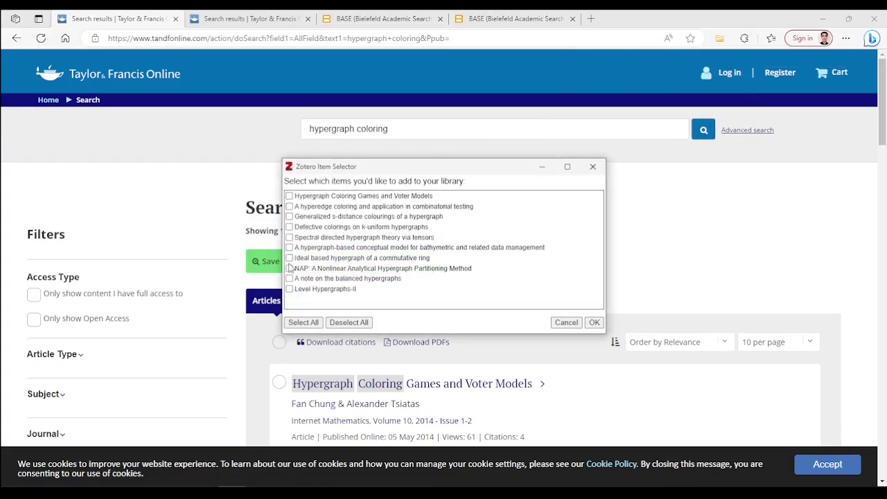
left_click(304, 324)
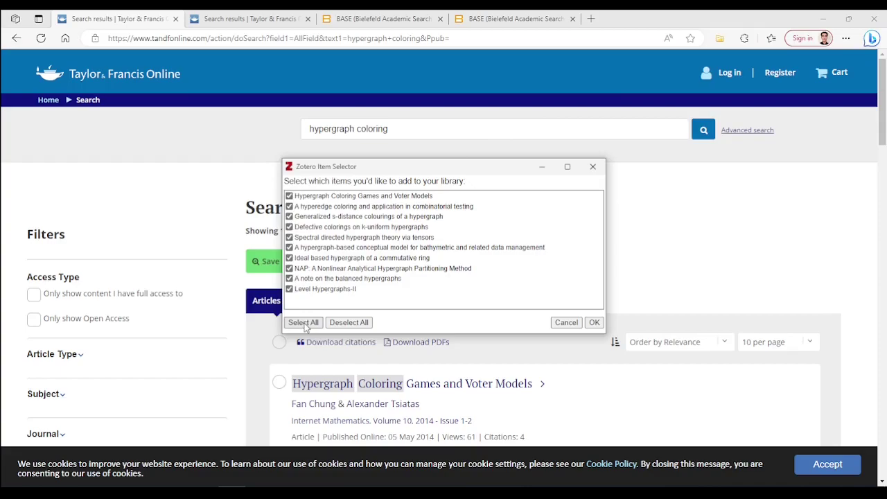
left_click(343, 324)
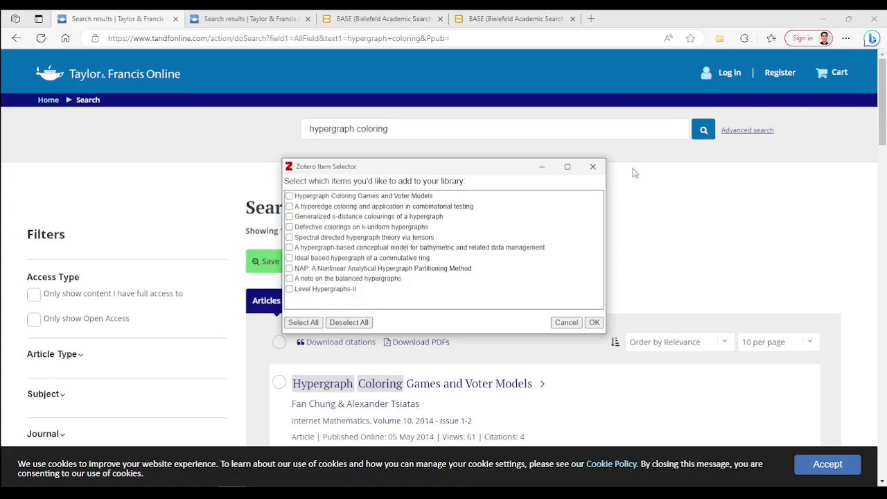
left_click(592, 168)
- Go to page 2 of the results, showing articles 11–20 of 195
scroll(539, 224, "down", 10)
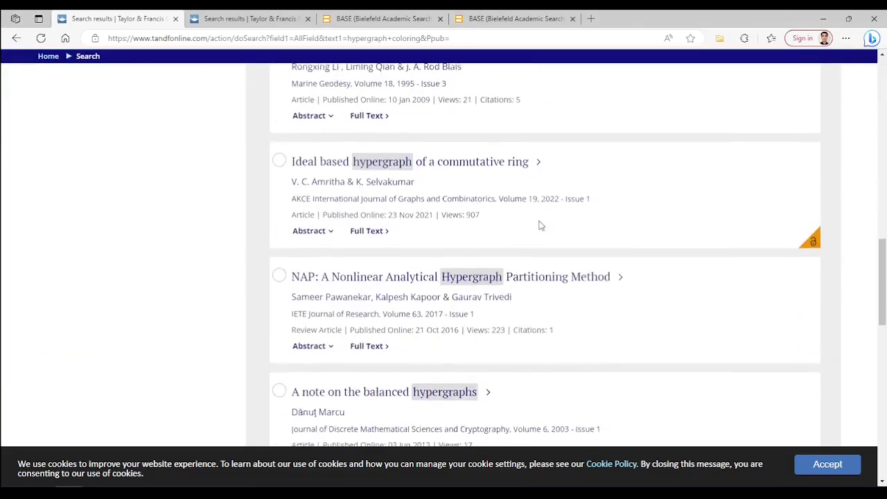
scroll(540, 225, "down", 7)
scroll(461, 292, "up", 2)
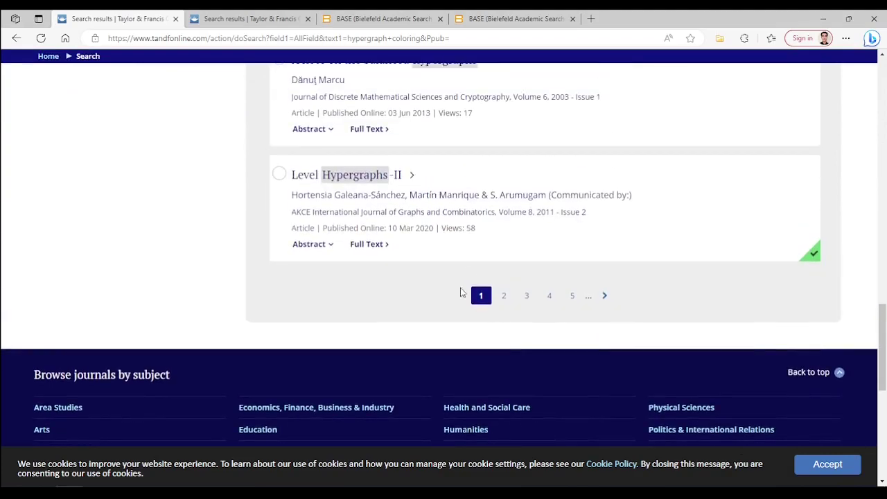
left_click(505, 298)
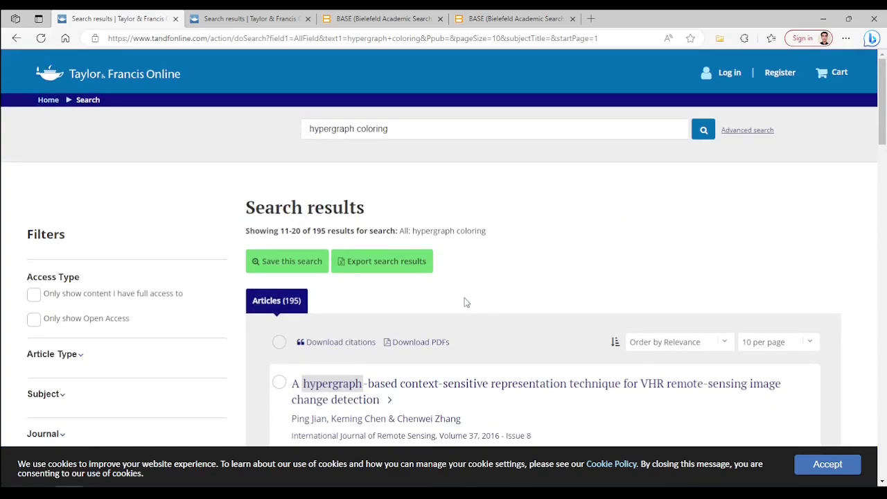
- Export the hypergraph coloring results as a CSV from the signed-in Taylor & Francis tab
left_click(364, 269)
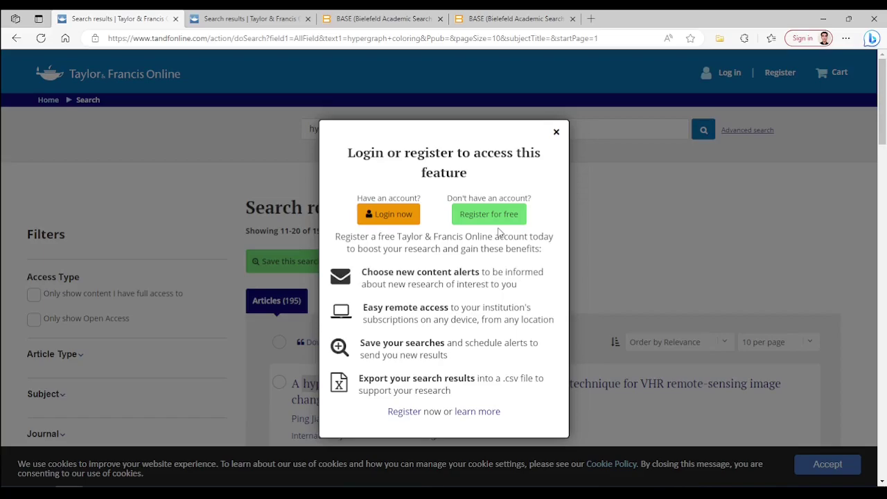
left_click(268, 23)
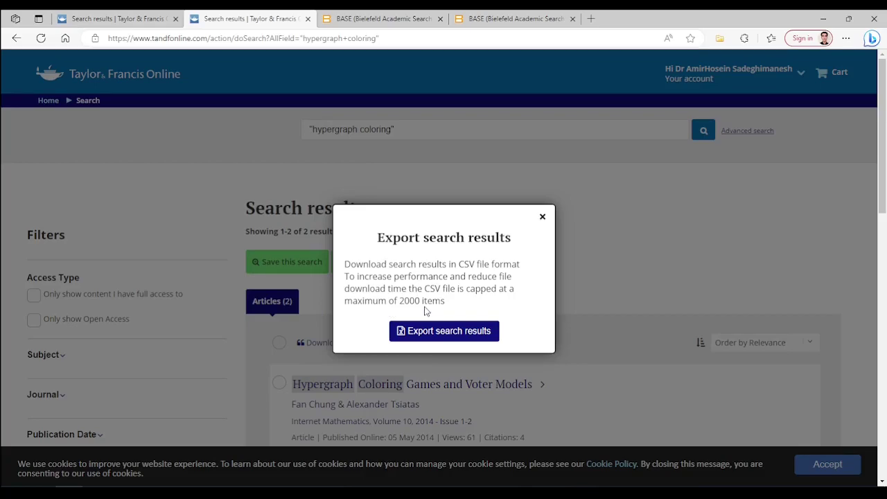
left_click(392, 314)
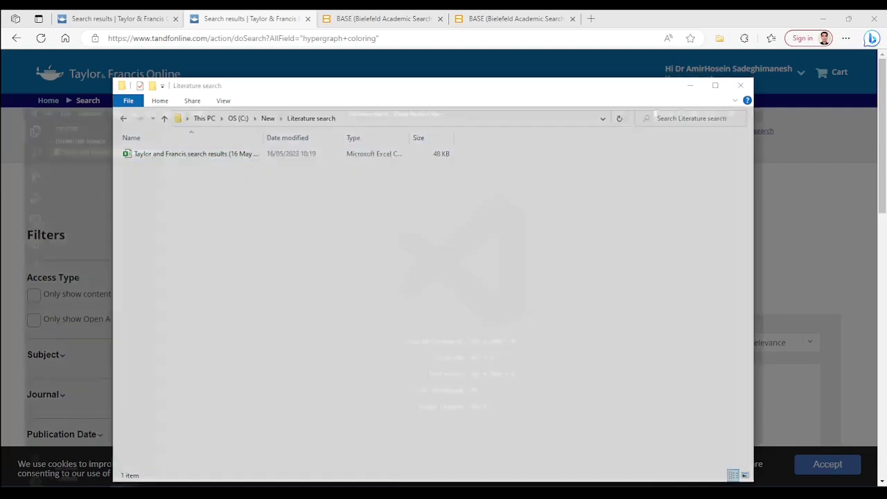
- Preview 'Taylor and Francis search results (16 May 2023).csv' as a table in VS Code, then minimize it
left_click(102, 66)
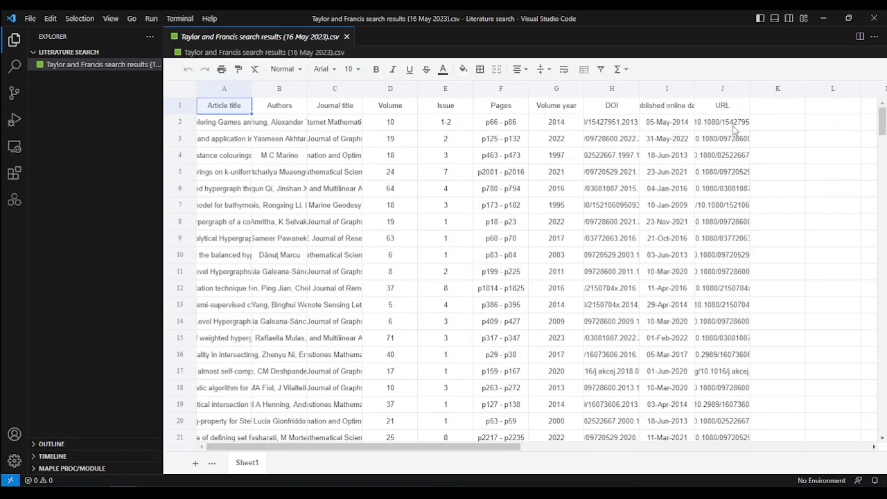
left_click(823, 18)
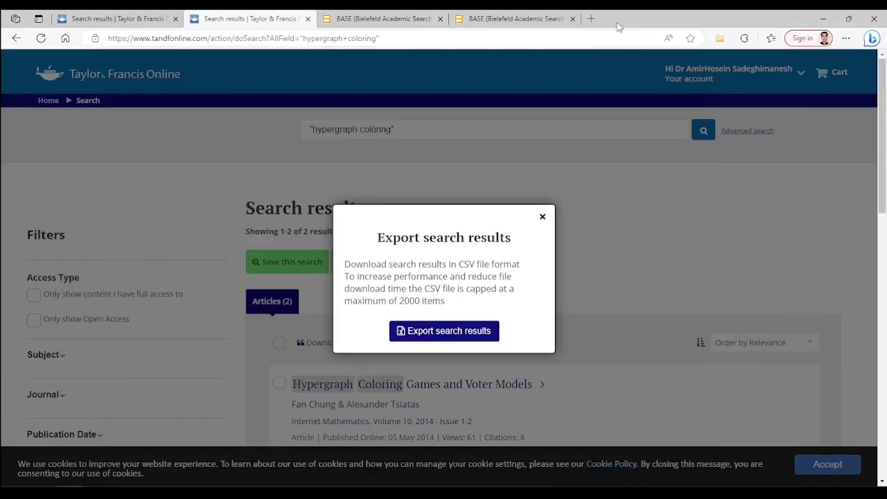
- Bring the browser forward and close both Taylor & Francis tabs
left_click(652, 66)
left_click(307, 19)
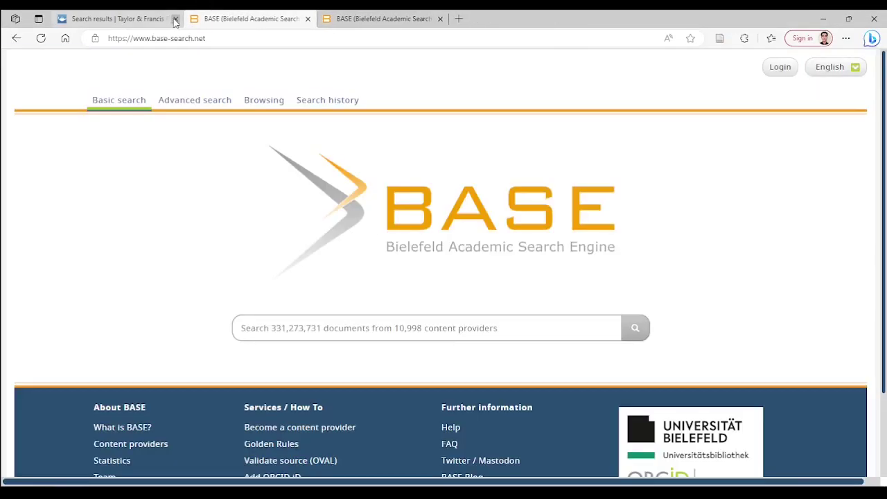
left_click(176, 19)
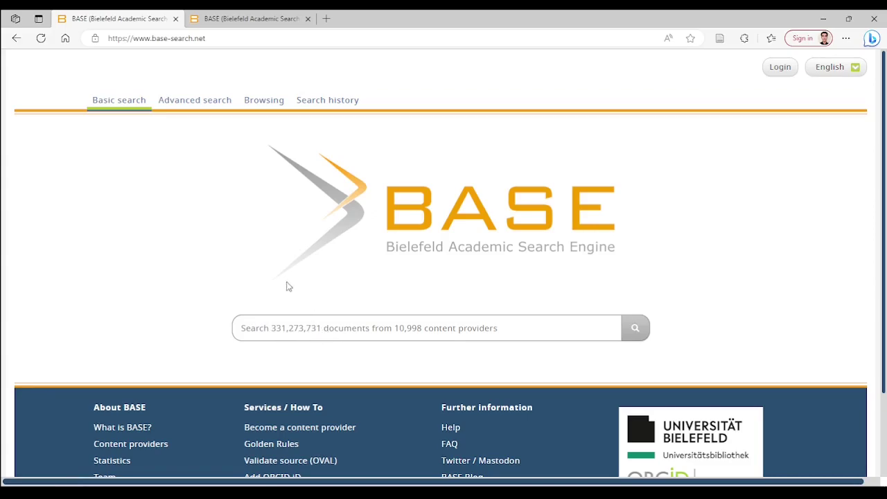
- Limit BASE advanced search to text documents, excluding music, maps, audio, images, software, datasets and unknown types; view saved searches
left_click(197, 111)
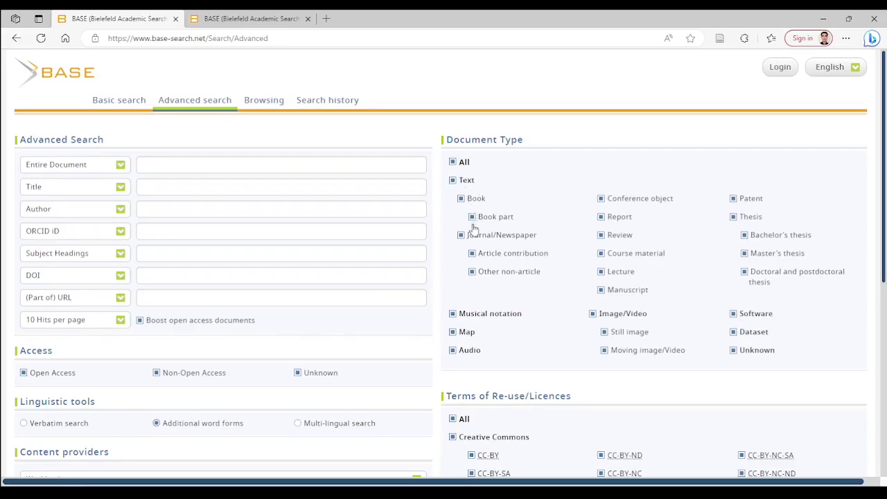
left_click(453, 316)
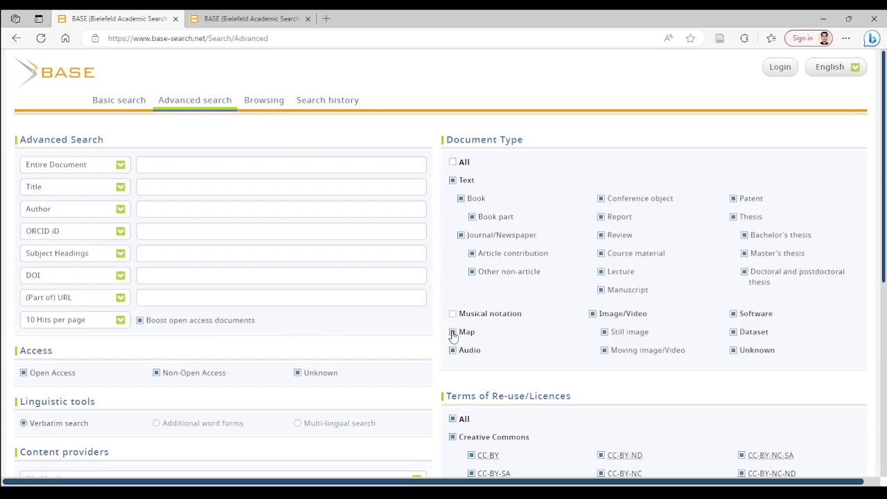
left_click(453, 332)
left_click(453, 350)
left_click(594, 315)
left_click(733, 314)
left_click(734, 332)
left_click(733, 350)
left_click(251, 21)
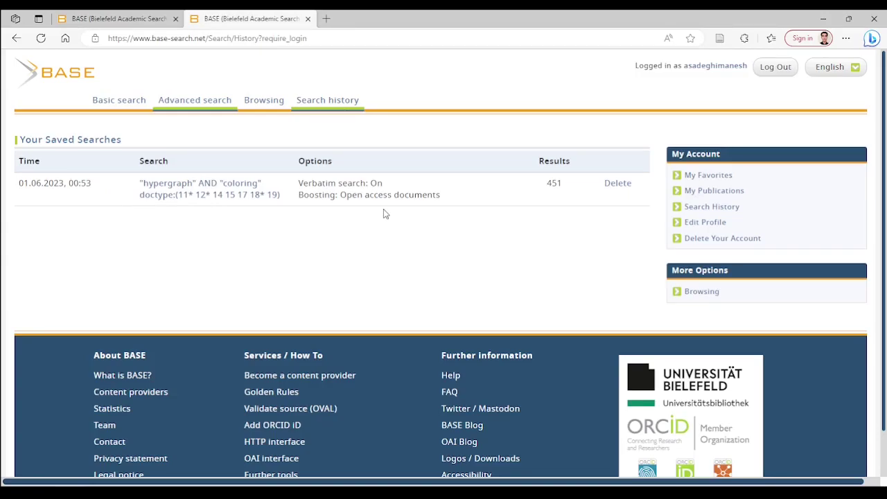
- Maximize the Journal of Cheminformatics reaction network article and scroll to its Results section
left_click(162, 451)
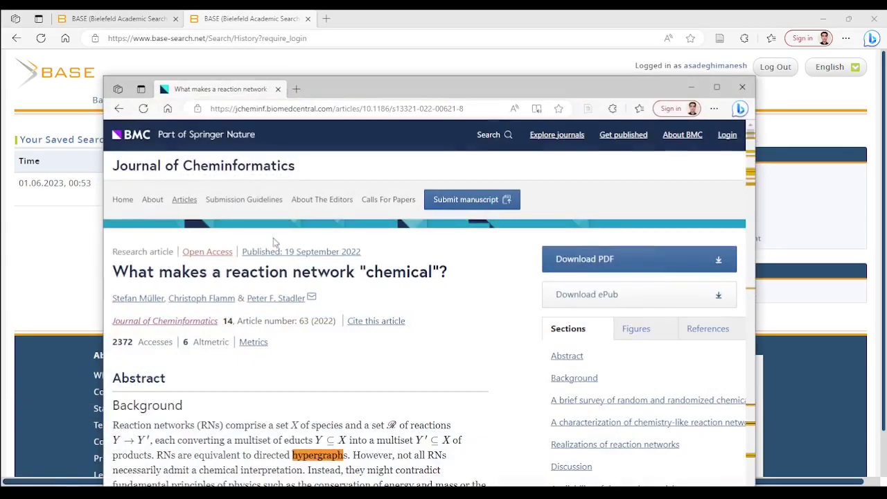
left_click(716, 86)
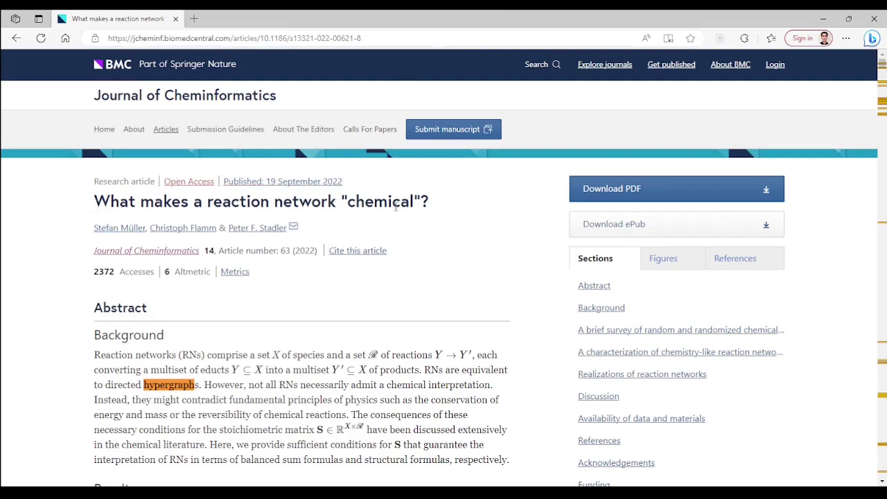
scroll(48, 288, "down", 1)
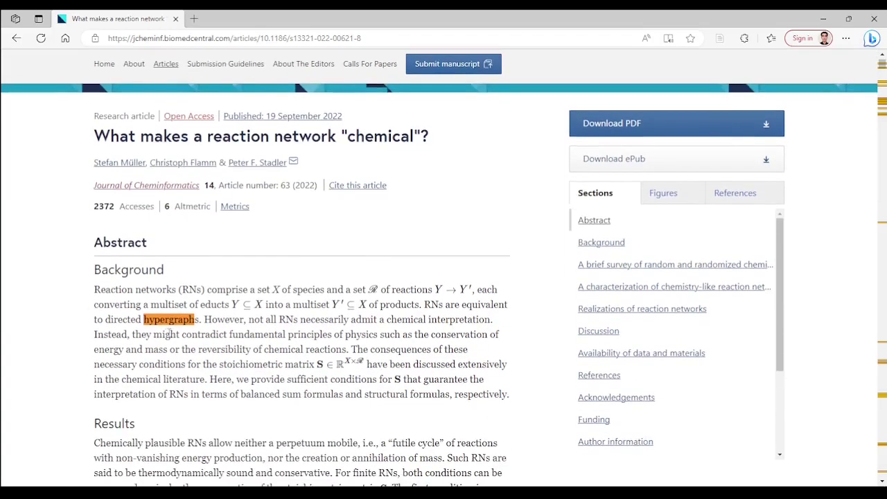
scroll(168, 332, "down", 2)
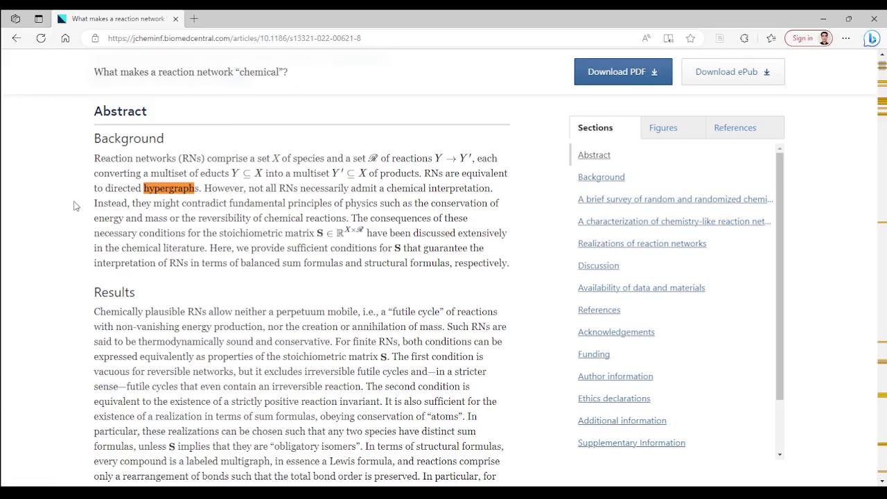
- Minimize the article, BASE and File Explorer windows to reveal the desktop
left_click(824, 20)
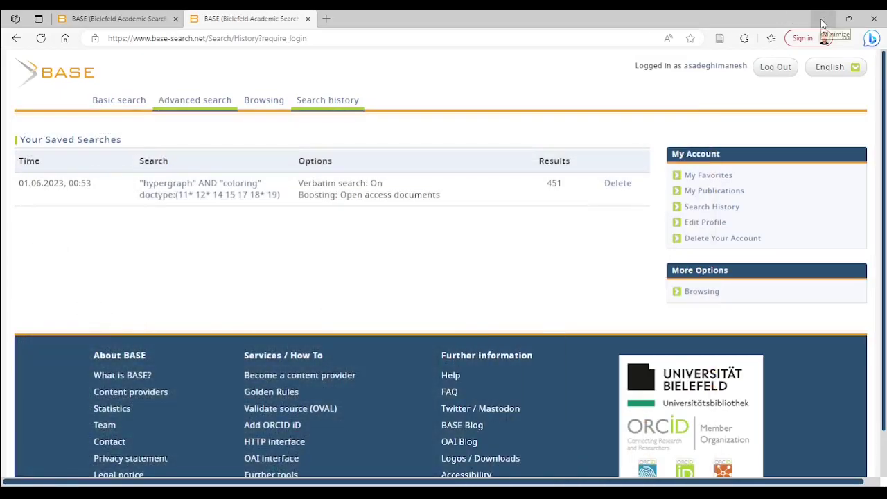
left_click(822, 20)
left_click(686, 85)
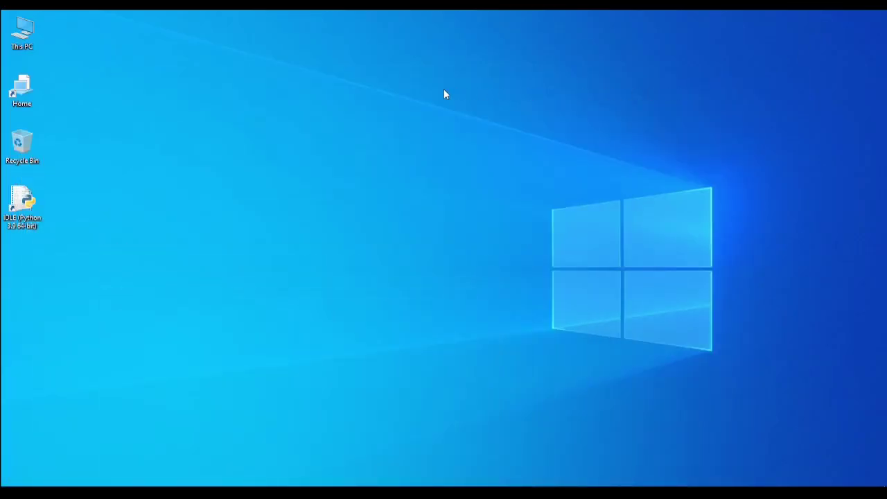